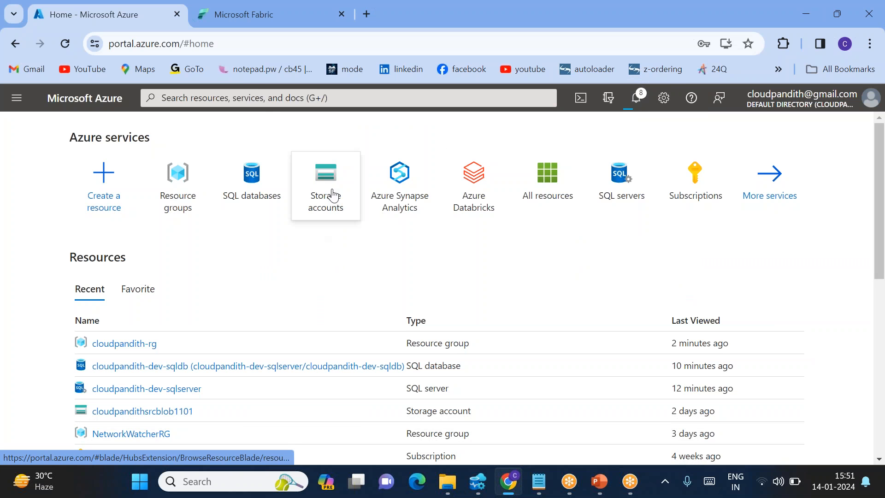
Step: Start a new storage account and create the resource group cloudpandith-dev-rg for it
click(208, 98)
text(s)
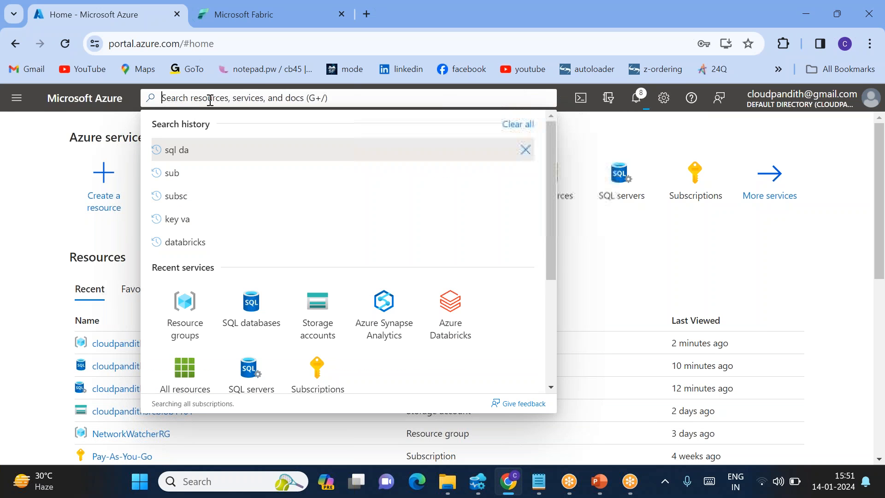
text(torage acc)
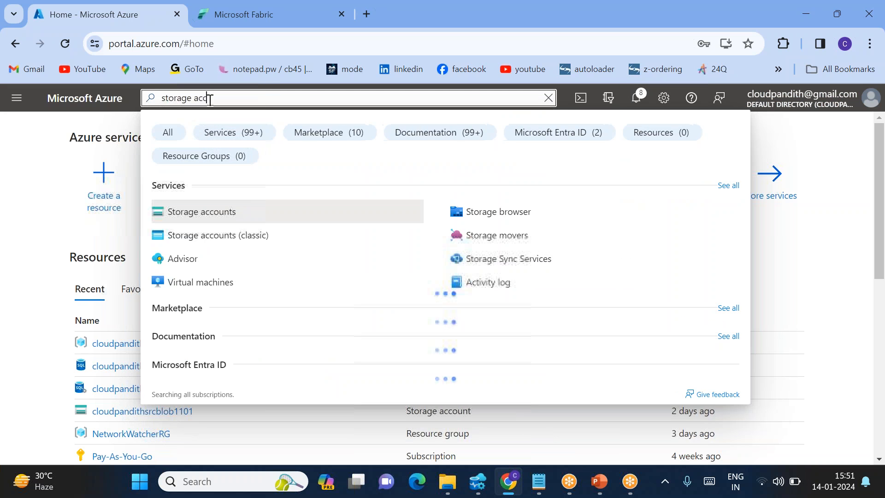
click(184, 216)
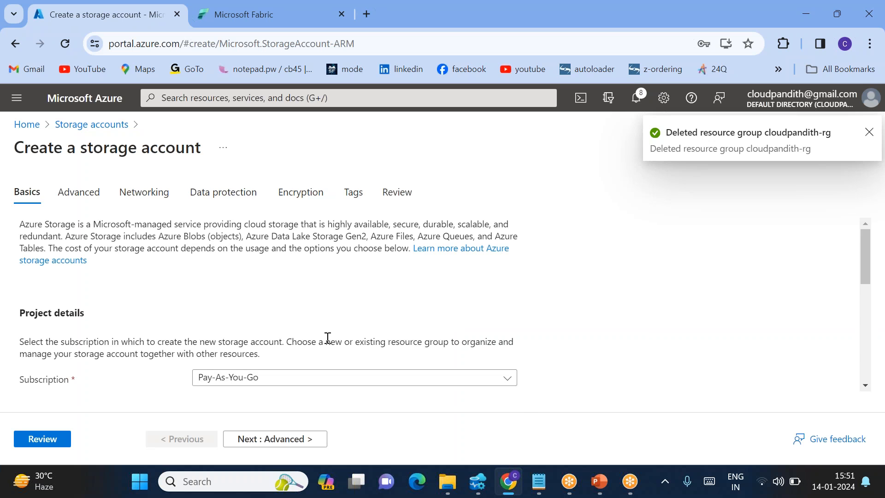
scroll(328, 338, down, 2)
click(217, 318)
text(cloudpandith-dev-rg)
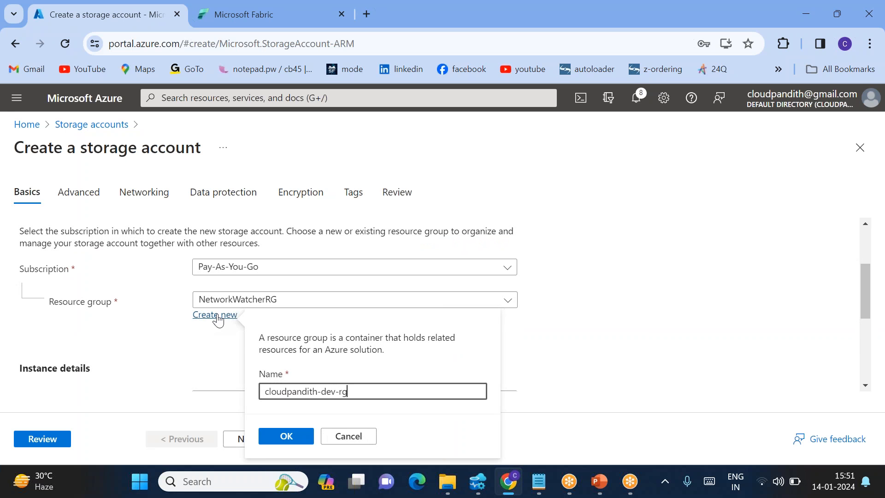
click(289, 437)
Step: Name the storage account cloudpandithdevblob, then review and create it
scroll(284, 355, down, 2)
click(231, 317)
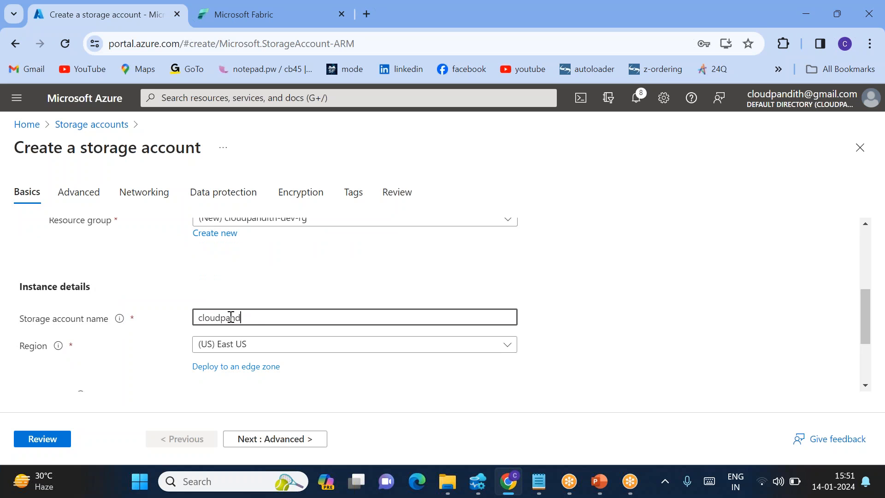
text(cloudpandithdevblob)
click(175, 264)
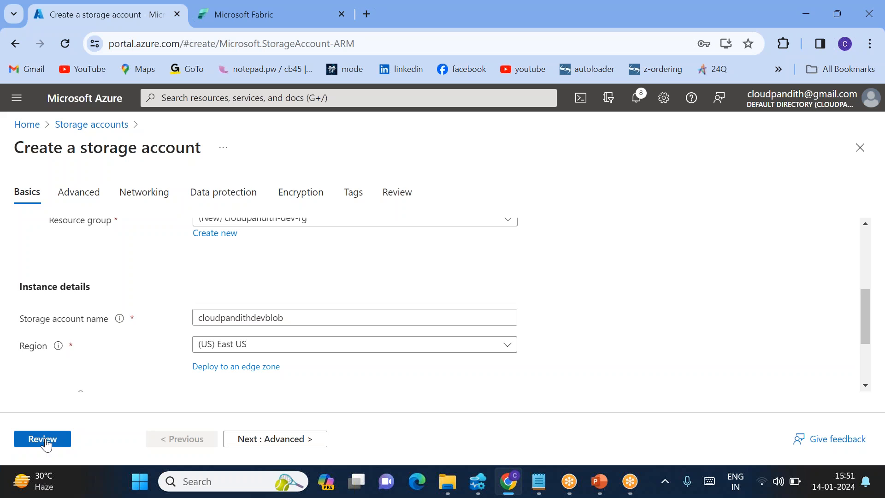
click(42, 439)
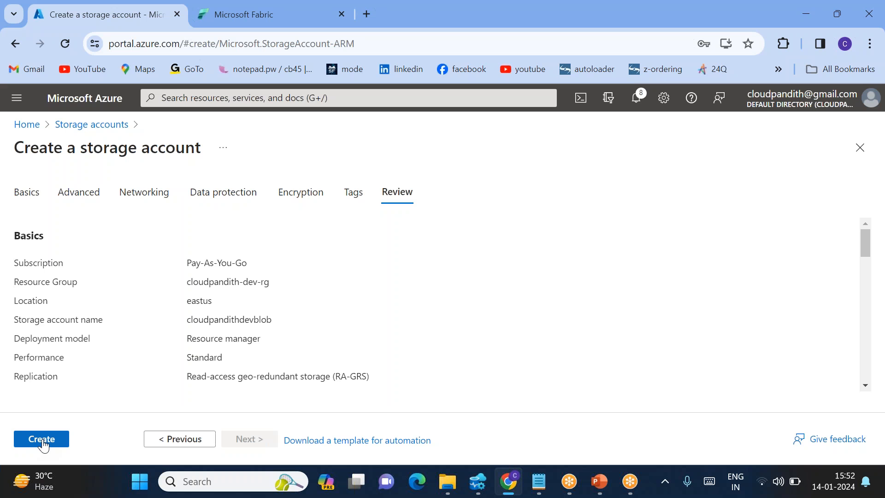
click(43, 441)
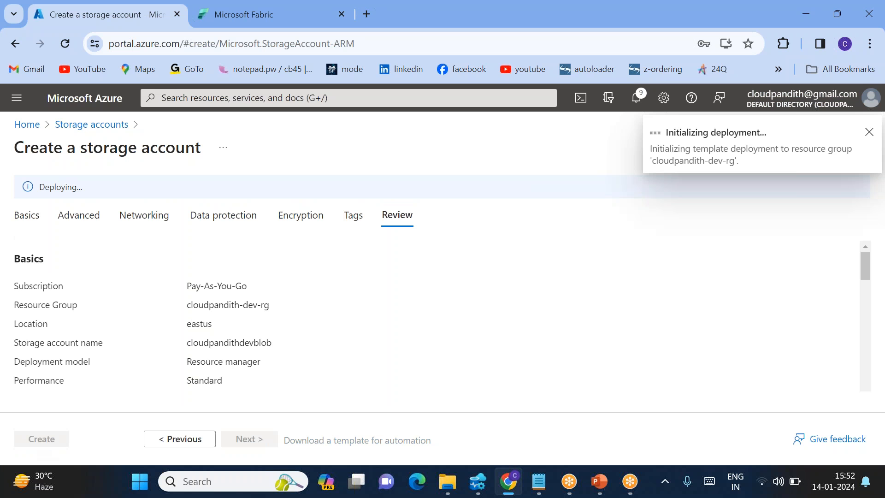
Step: Switch to Microsoft Fabric and open the cloudpandithws workspace in the Data Factory experience
click(220, 19)
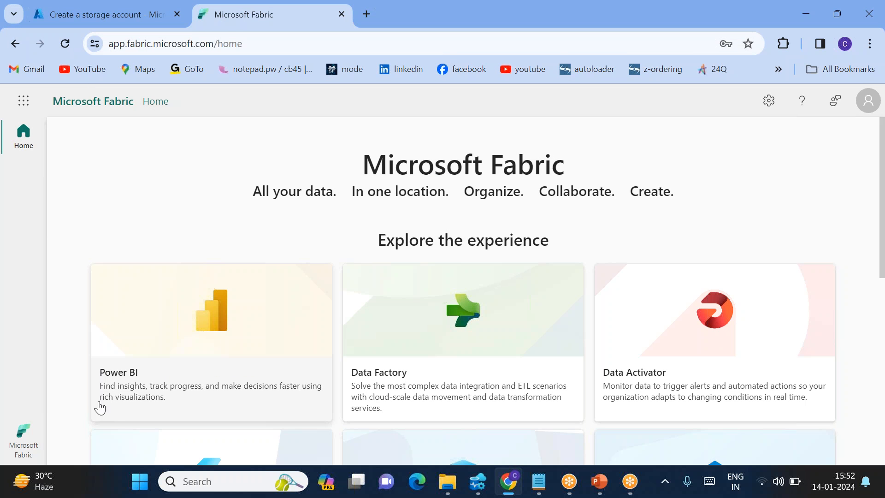
click(434, 361)
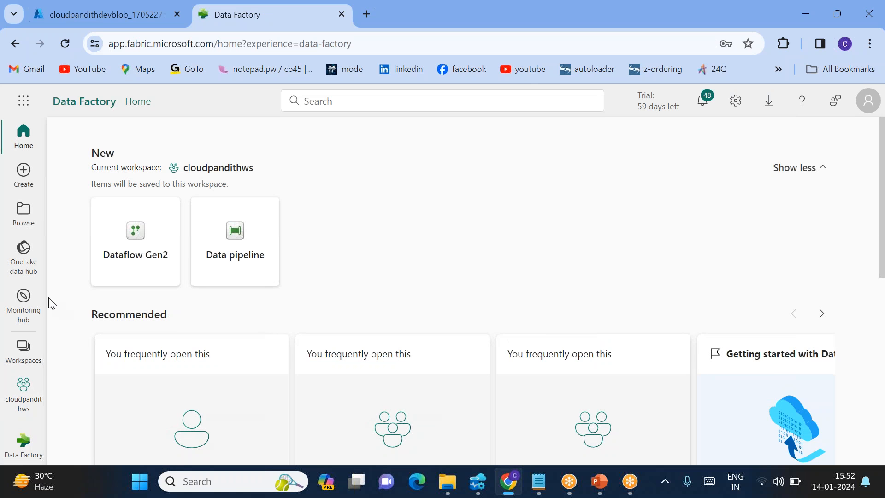
click(22, 366)
click(117, 292)
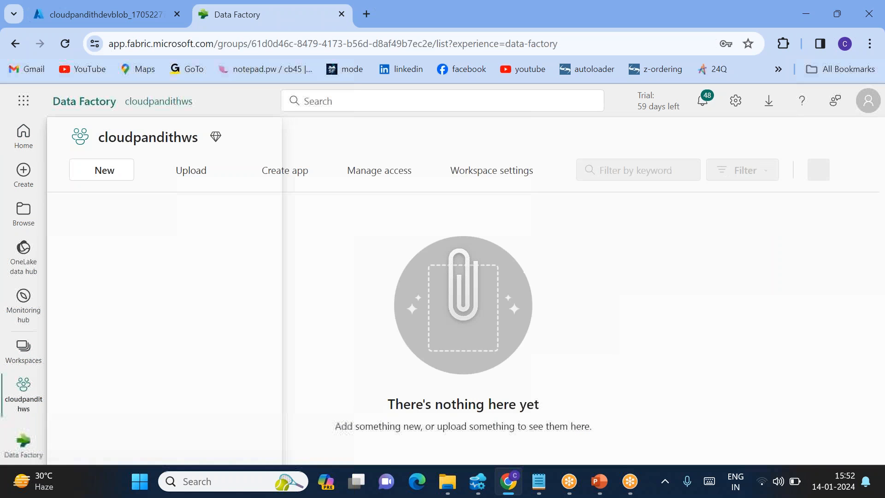
Step: Create a new lakehouse named cloudpandithdevlh001 in the cloudpandithws workspace
click(121, 179)
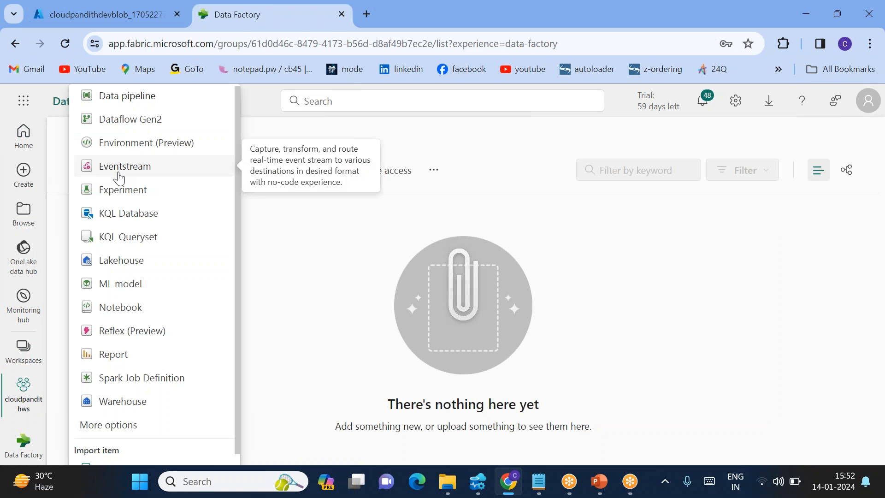
click(117, 260)
text(cl)
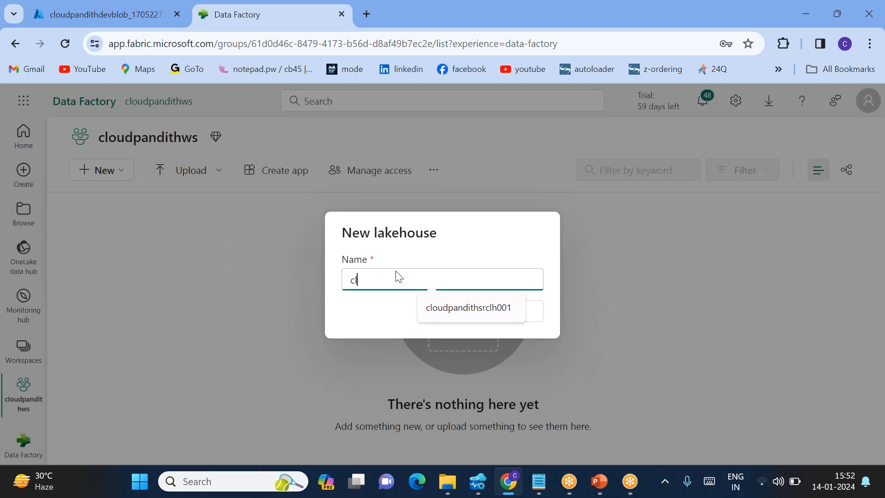
text(oudpandithsinklakehouse001)
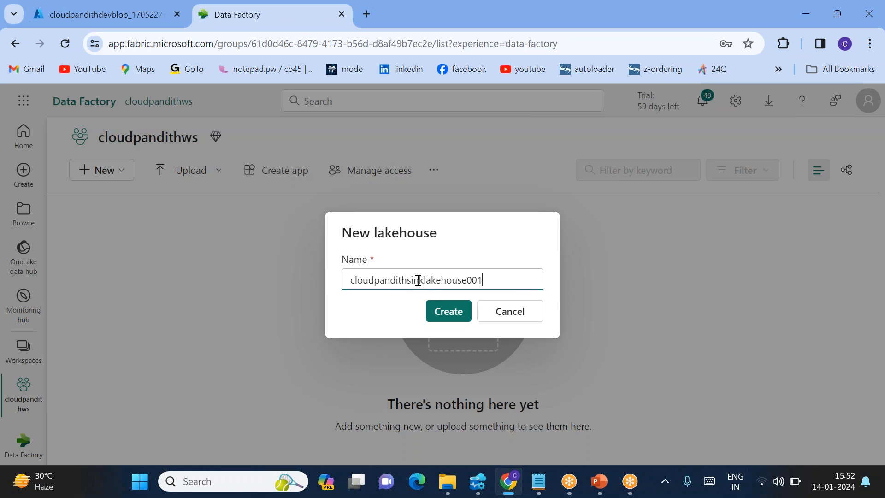
click(408, 280)
key(shift+End)
text(dev)
click(455, 315)
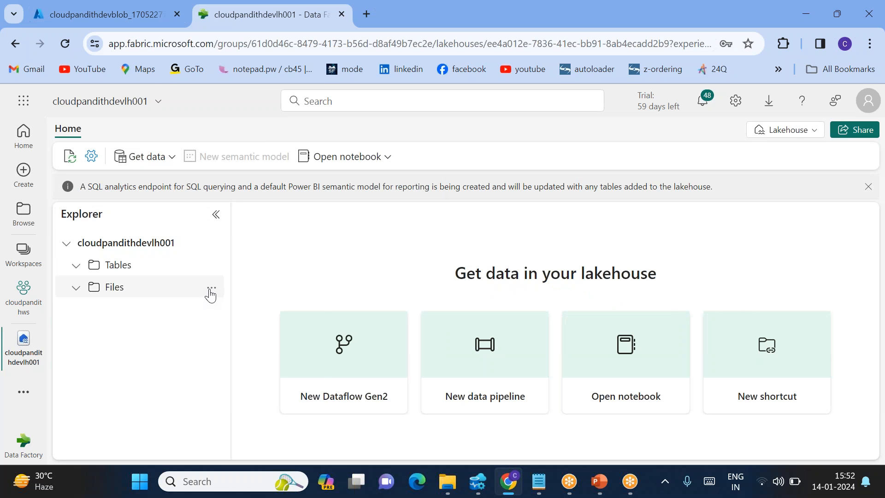
Step: Create a subfolder named output under the lakehouse's Files folder
click(211, 289)
click(257, 337)
text(output)
click(433, 328)
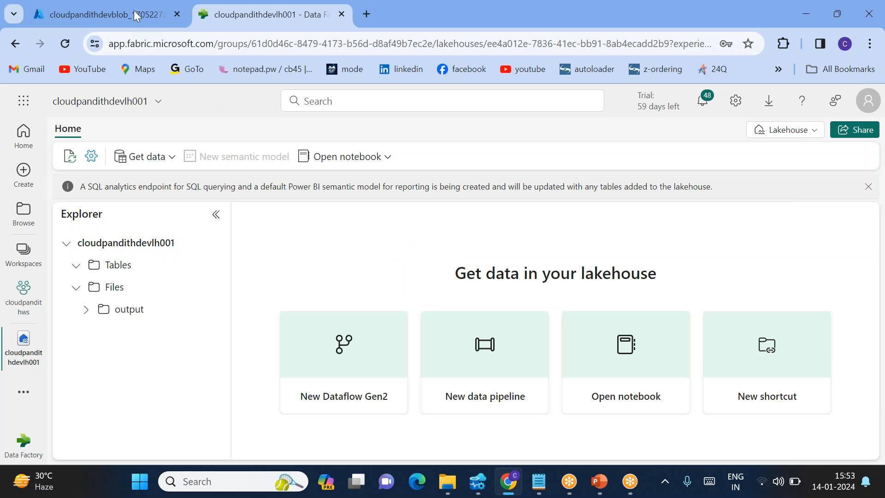
Step: Switch to the Azure portal, open the deployed cloudpandithdevblob storage account and create a container named input
click(115, 12)
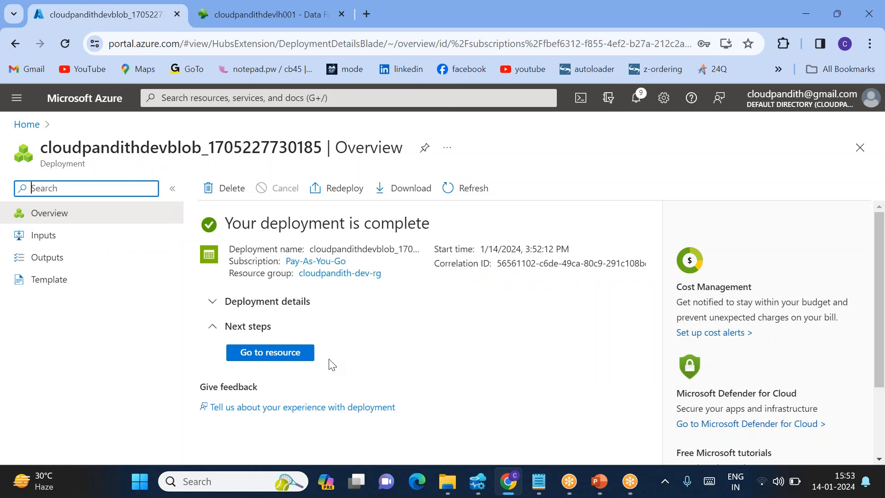
click(286, 358)
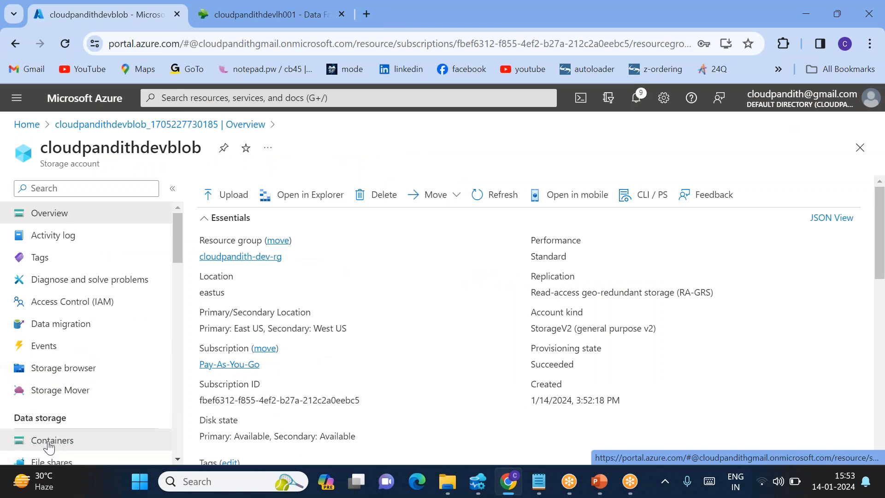
click(46, 441)
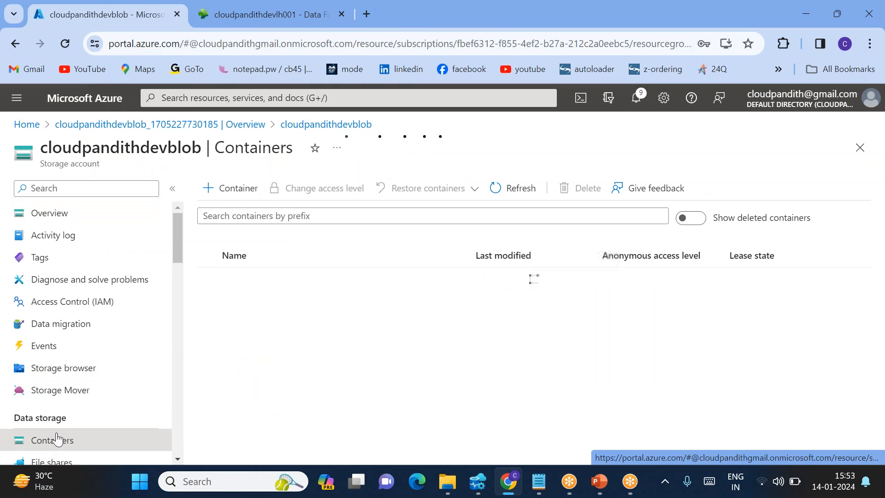
click(231, 189)
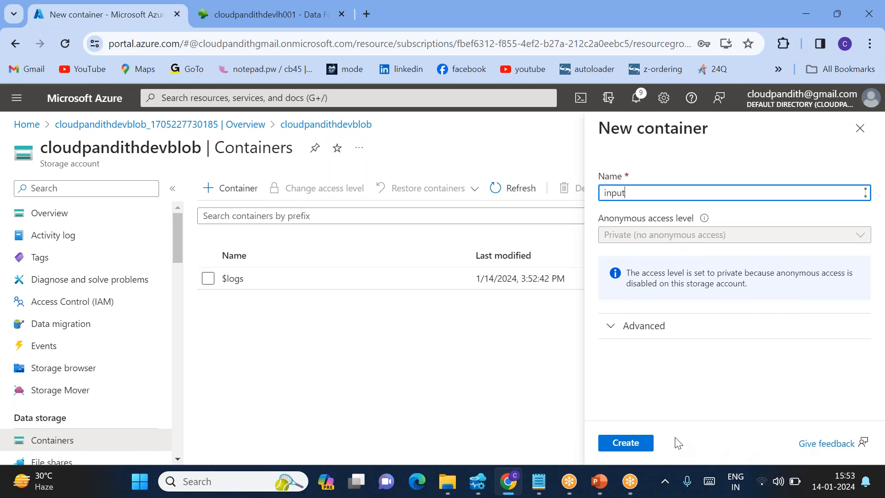
click(633, 443)
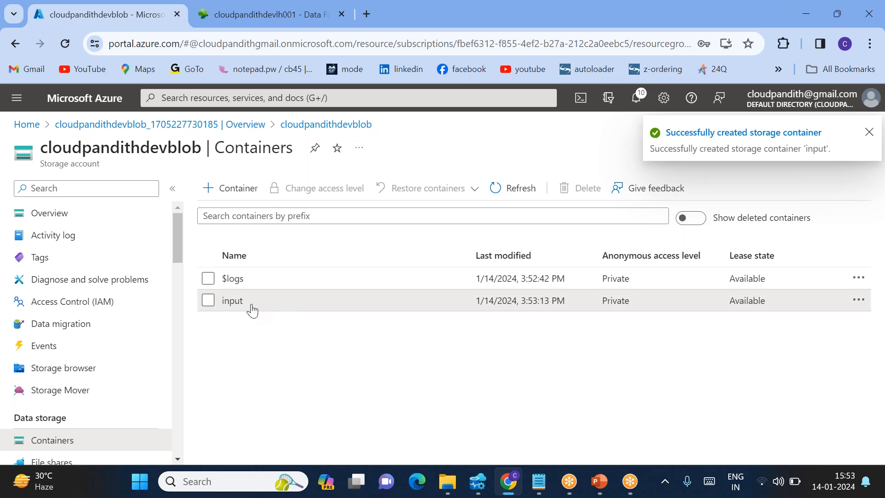
Step: Upload credit_daily.csv, credit_monthly.csv and credit_weekly.csv from cloudpandith-datasets, set-comma, 11 into the input container
click(246, 303)
click(225, 188)
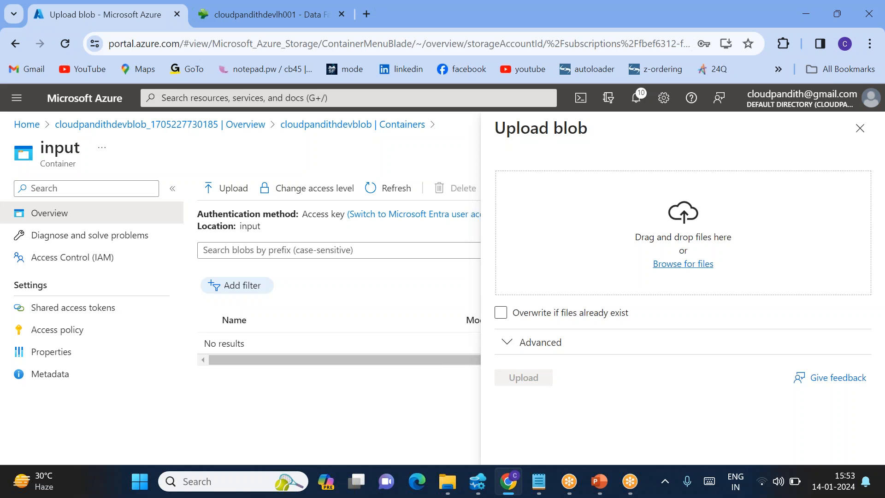
click(686, 264)
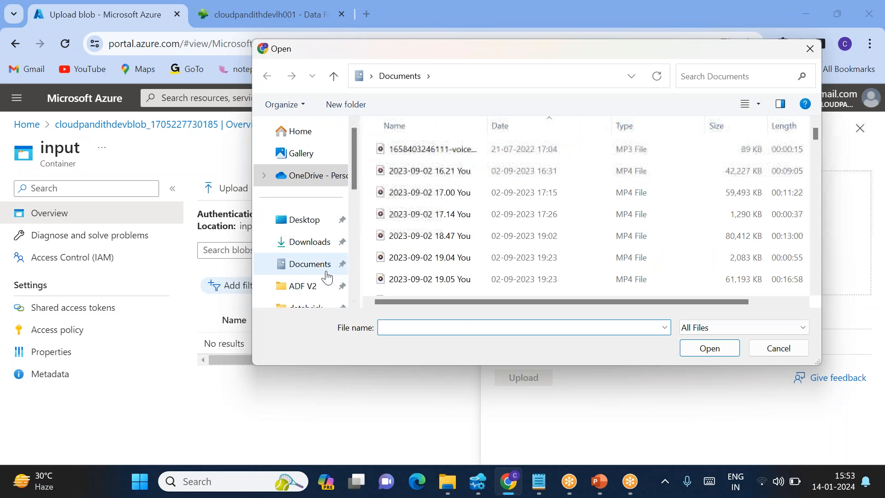
scroll(326, 277, down, 8)
scroll(322, 170, up, 5)
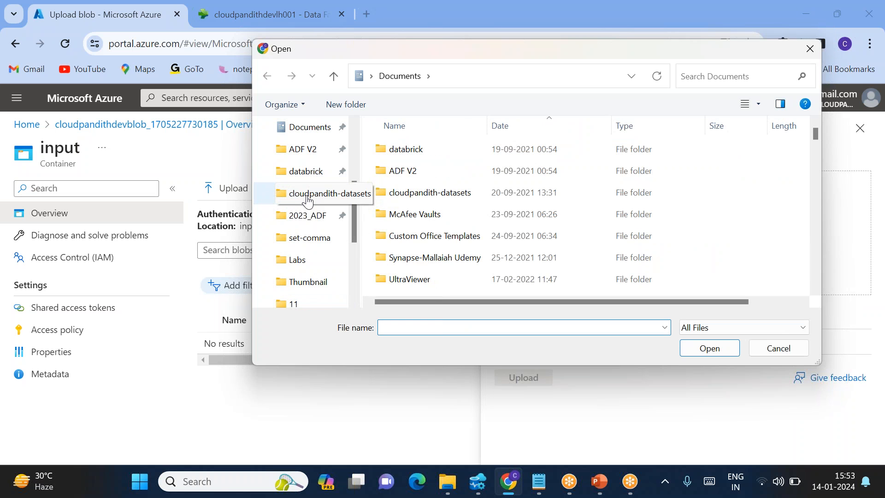
click(312, 193)
double_click(427, 167)
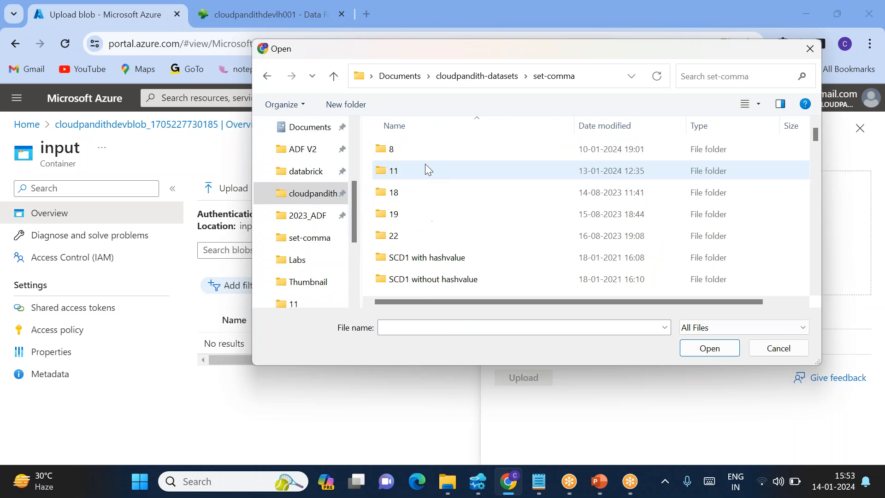
double_click(400, 169)
key(ctrl+a)
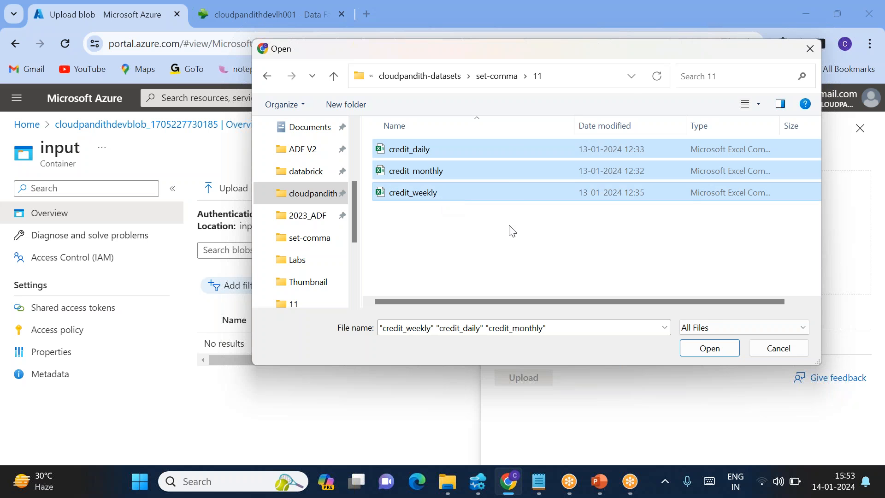
click(720, 348)
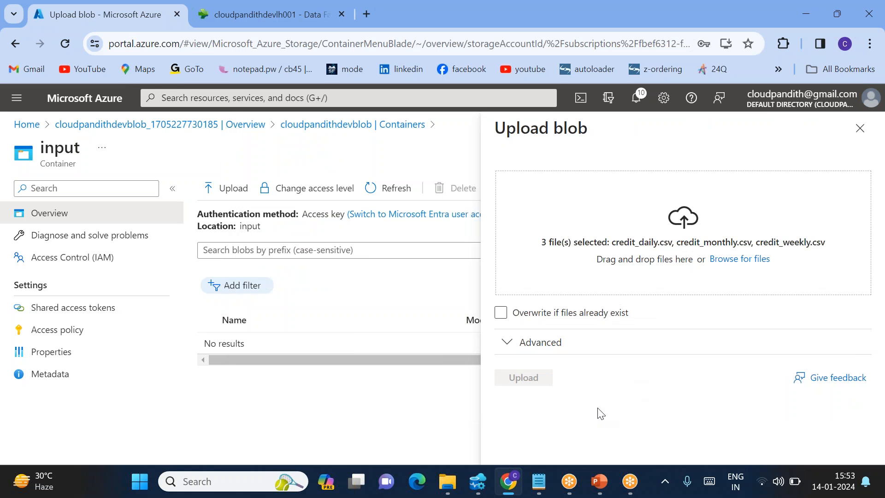
click(524, 378)
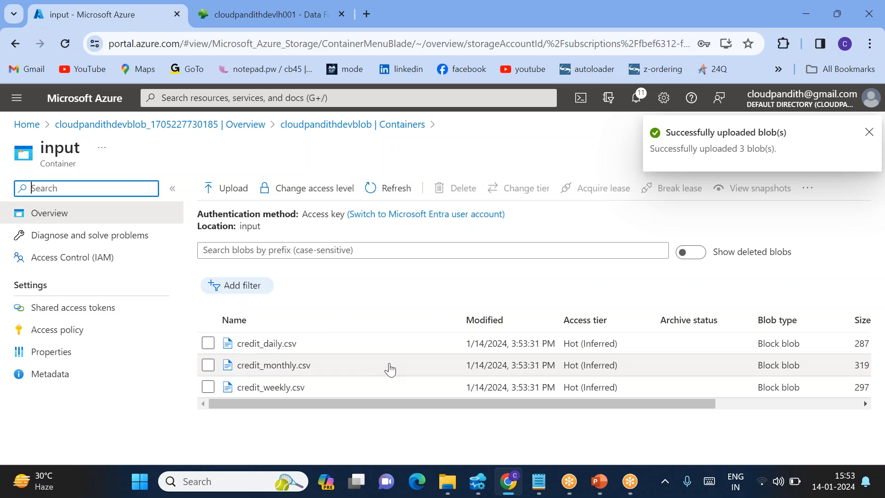
Step: Check the files in the Azure input container and the contents of the output folder in the Fabric lakehouse
click(260, 14)
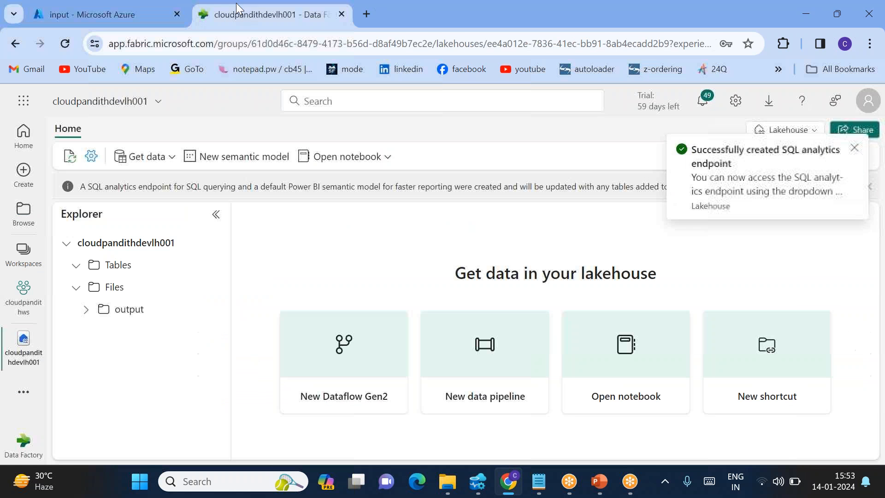
click(92, 16)
drag(240, 226, 267, 228)
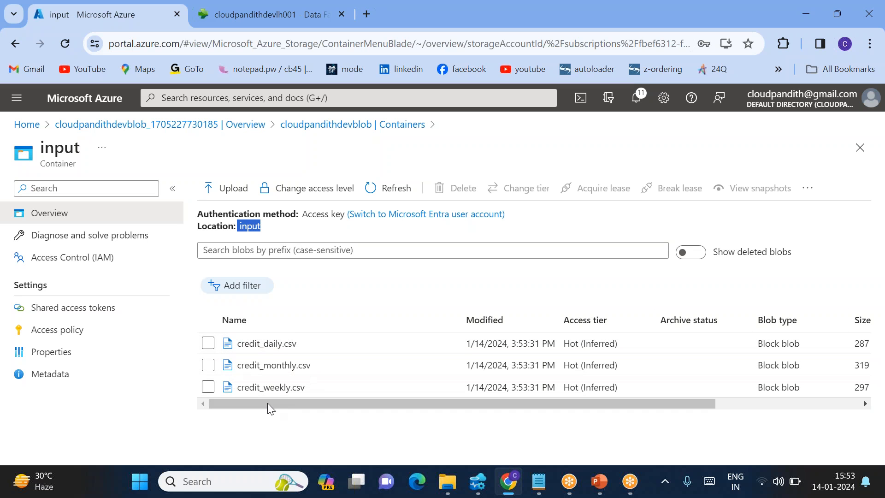
click(232, 7)
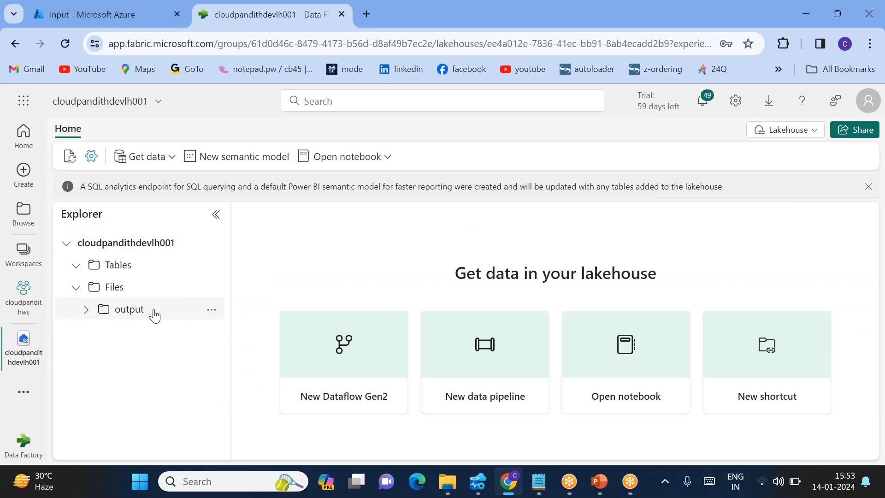
click(85, 310)
click(131, 311)
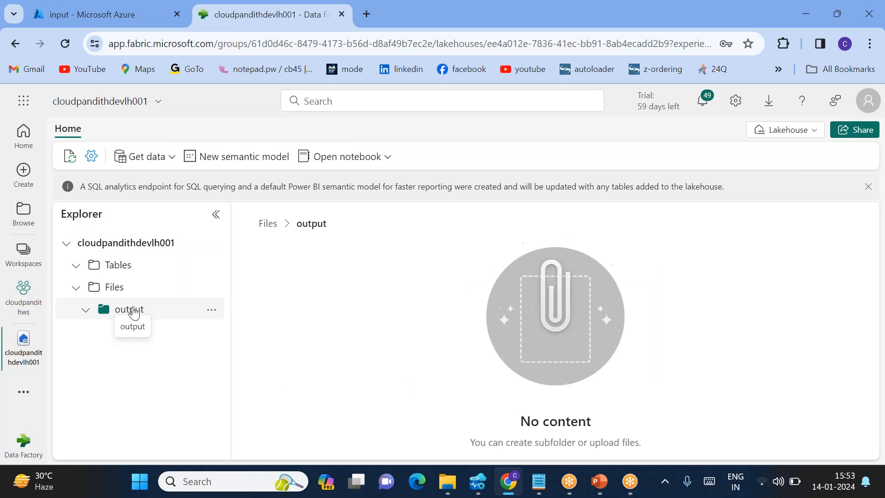
drag(515, 425, 602, 430)
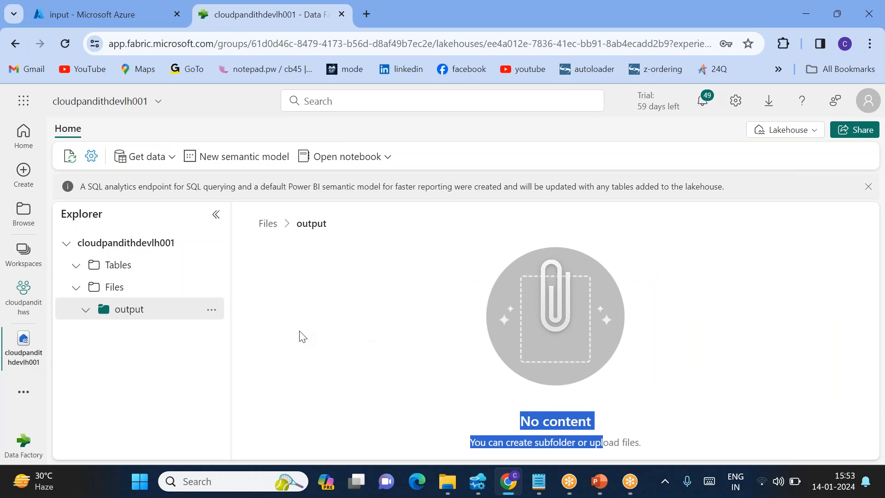
Step: Create a data pipeline named pl_DataIngestion_daily in the cloudpandithws workspace
click(19, 293)
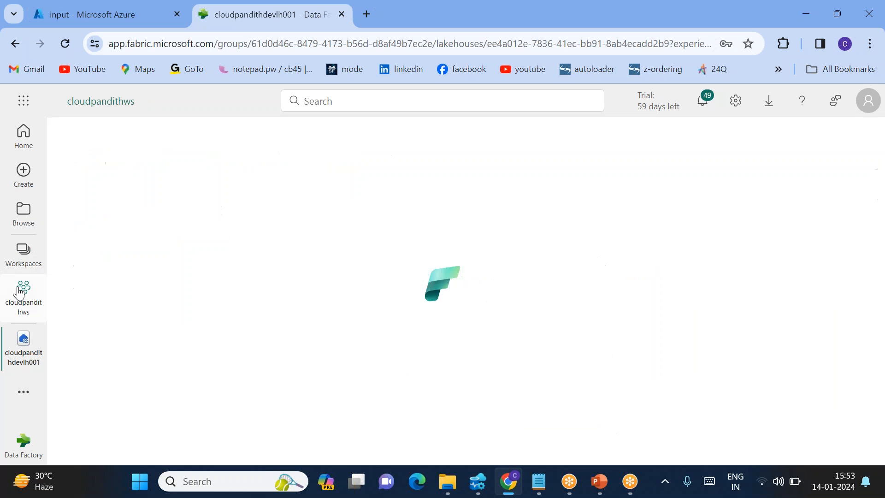
click(118, 178)
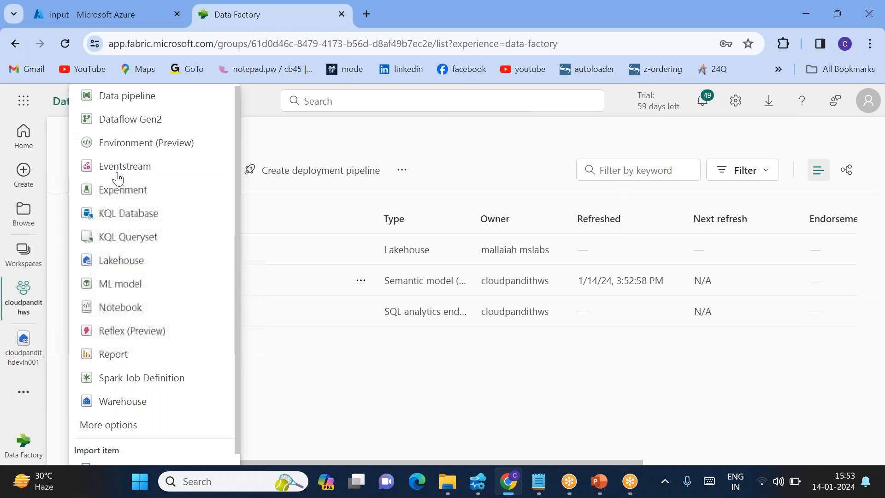
click(118, 95)
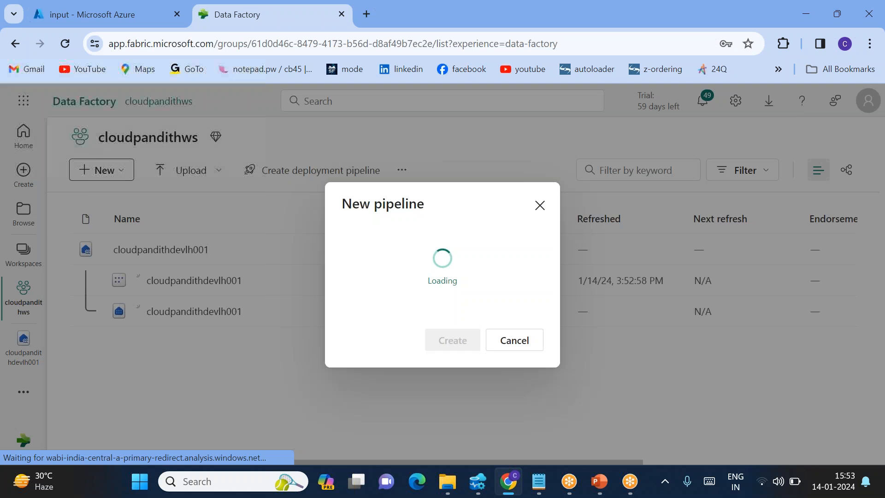
click(406, 255)
key(ctrl+a)
key(BackSpace)
text(pl_DataIngestion_daily)
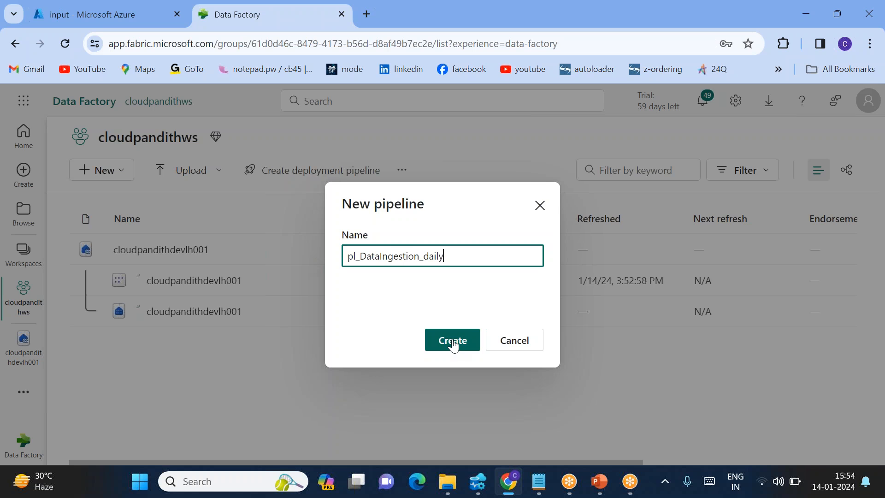
click(452, 341)
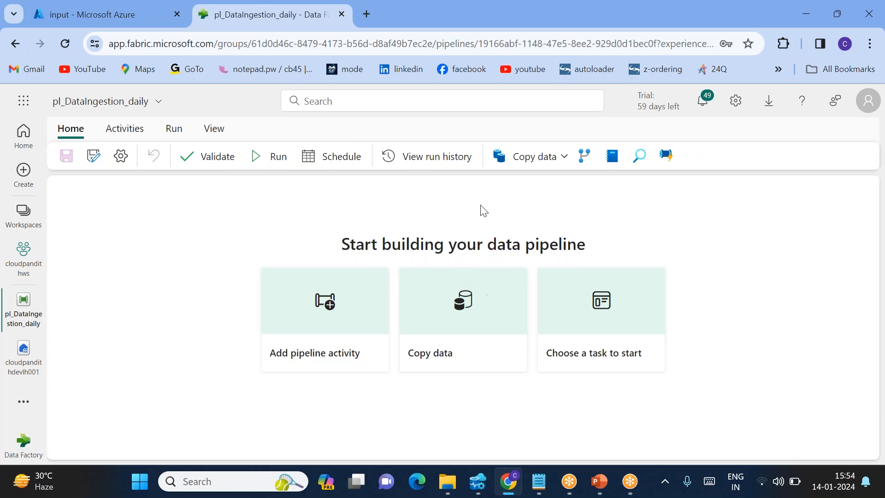
Step: Add a Copy data activity to the pipeline canvas, place it mid-canvas and enlarge its properties area
click(532, 164)
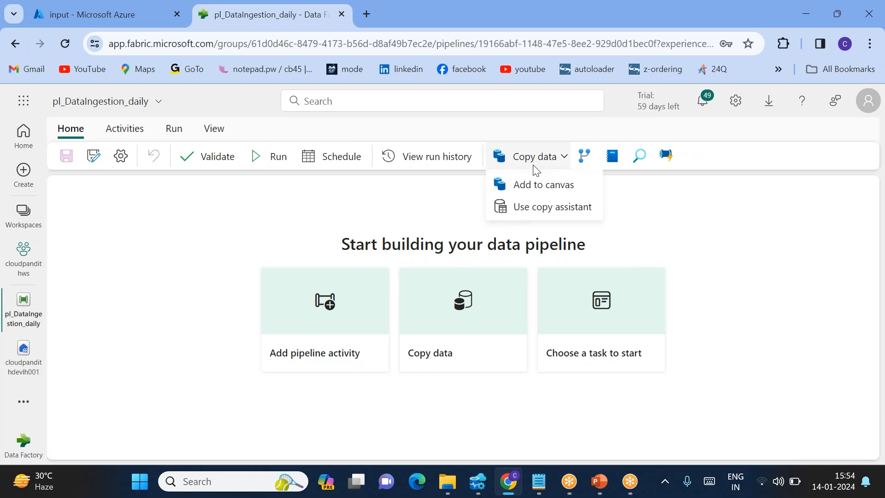
click(540, 183)
drag(133, 239, 392, 246)
drag(464, 429, 453, 340)
click(405, 258)
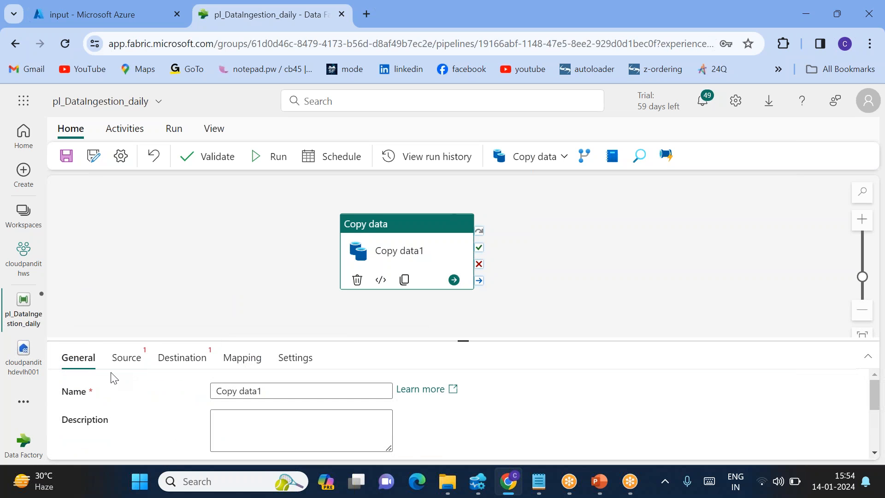
Step: Start a new Azure Blob Storage connection for the copy activity's external source
click(124, 359)
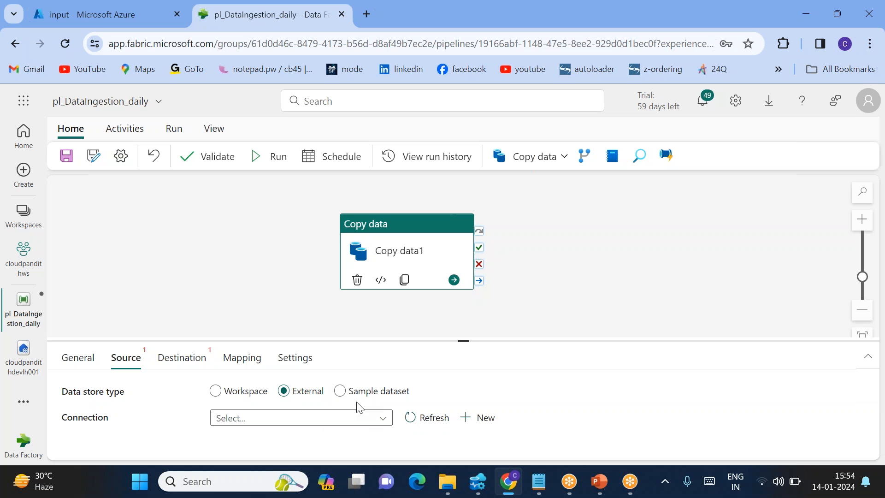
click(484, 419)
click(678, 192)
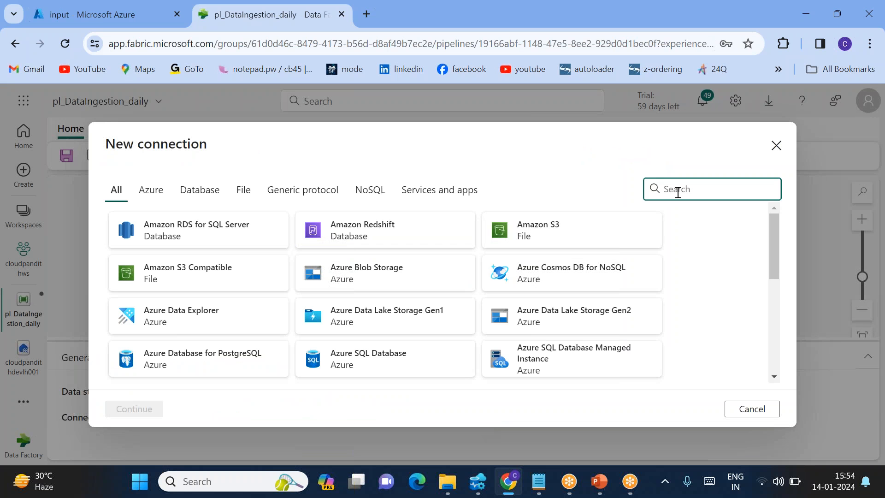
text(blob)
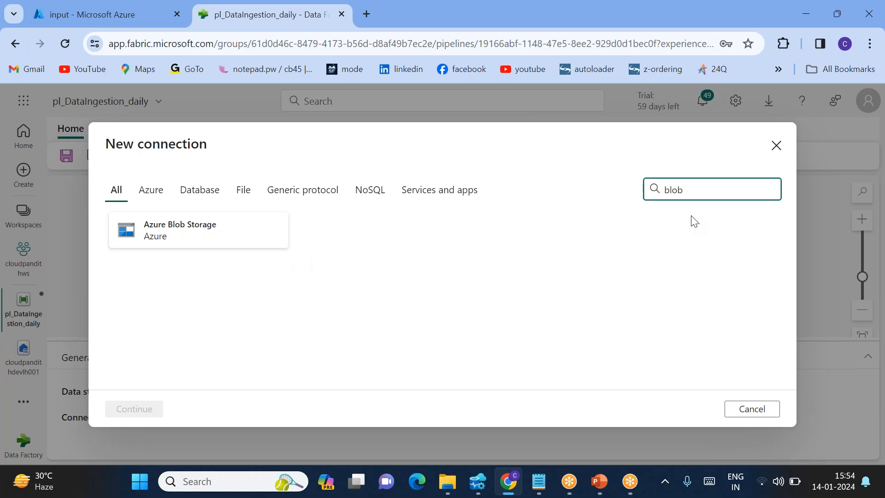
double_click(175, 236)
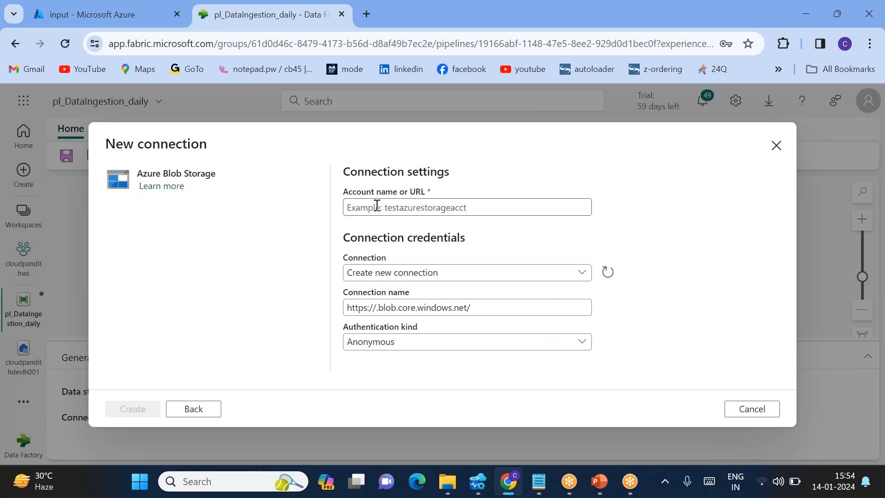
Step: Copy the storage account name cloudpandithdevblob from its access keys page in the Azure portal into the new connection's account name
click(375, 205)
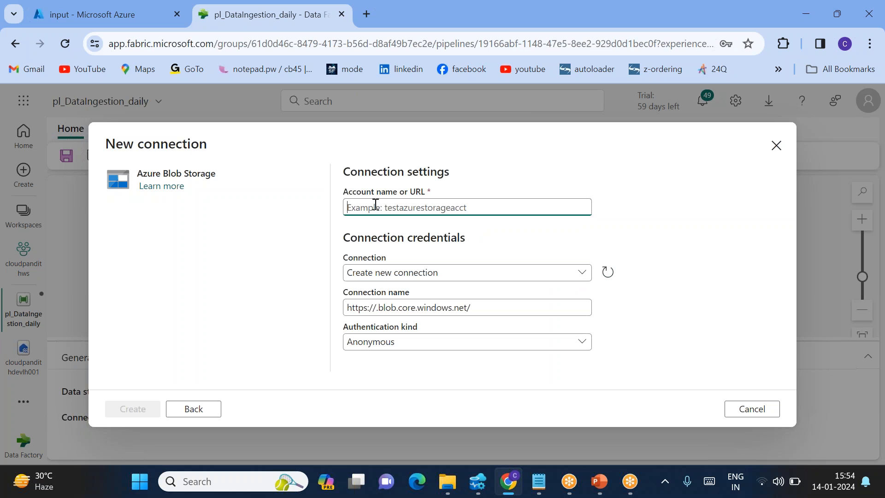
click(105, 14)
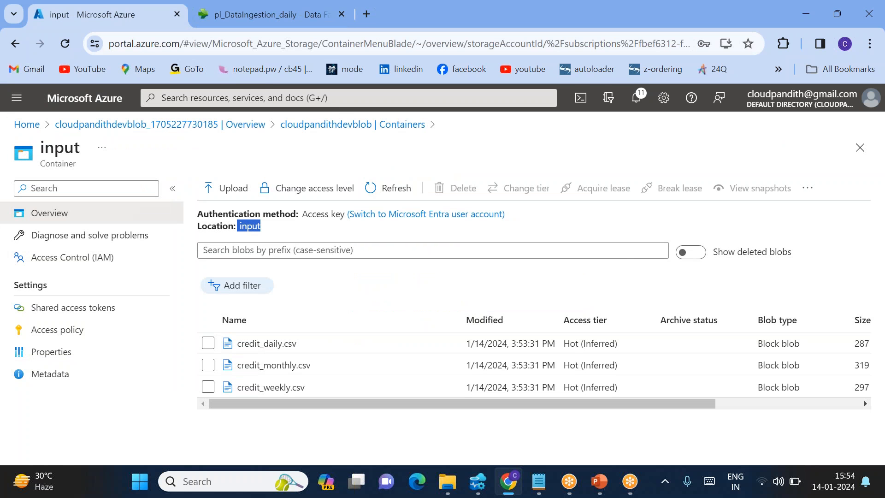
click(336, 124)
scroll(93, 372, down, 4)
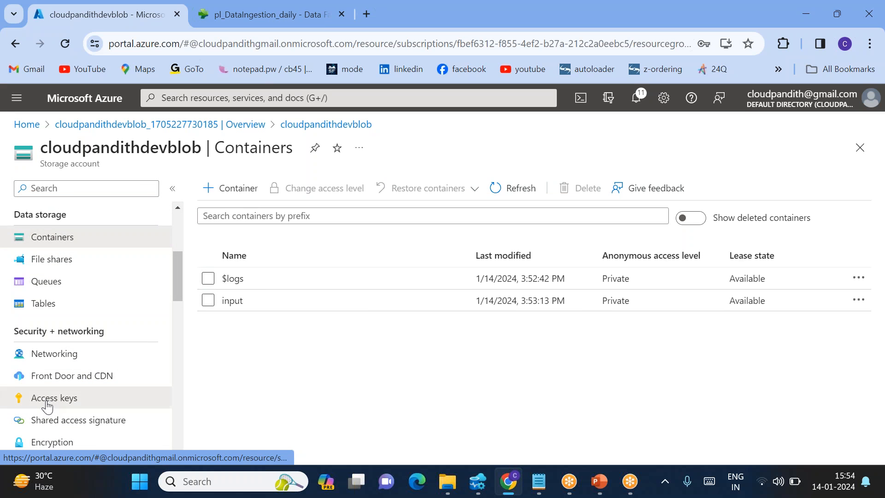
click(68, 401)
drag(197, 298, 288, 305)
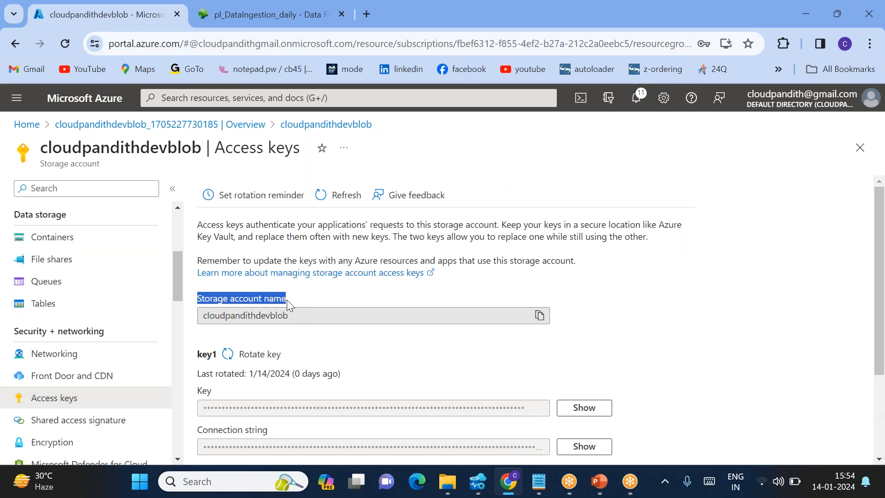
click(540, 317)
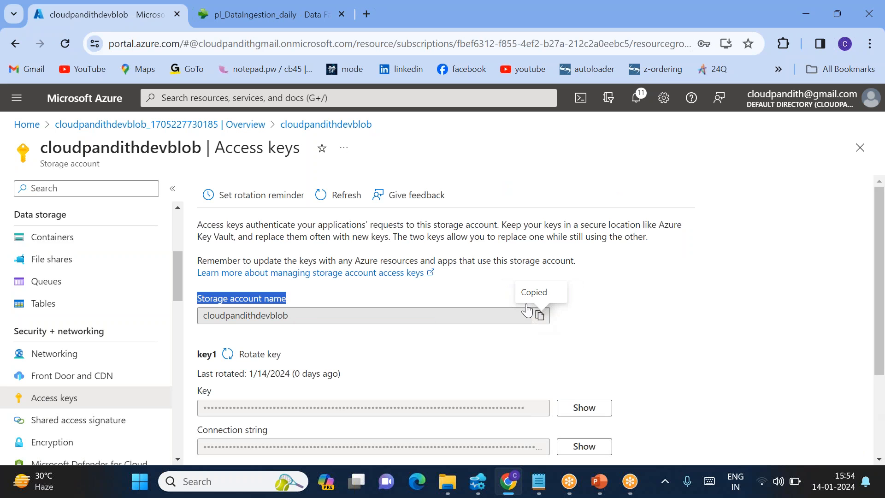
click(238, 18)
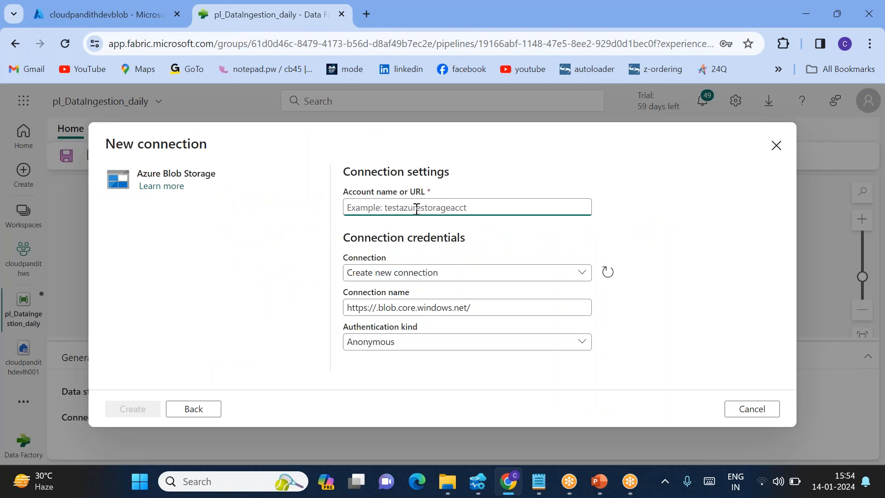
key(ctrl+v)
Step: Name the connection ls_blob and set its authentication kind to Account key
click(373, 308)
key(ctrl+a)
key(BackSpace)
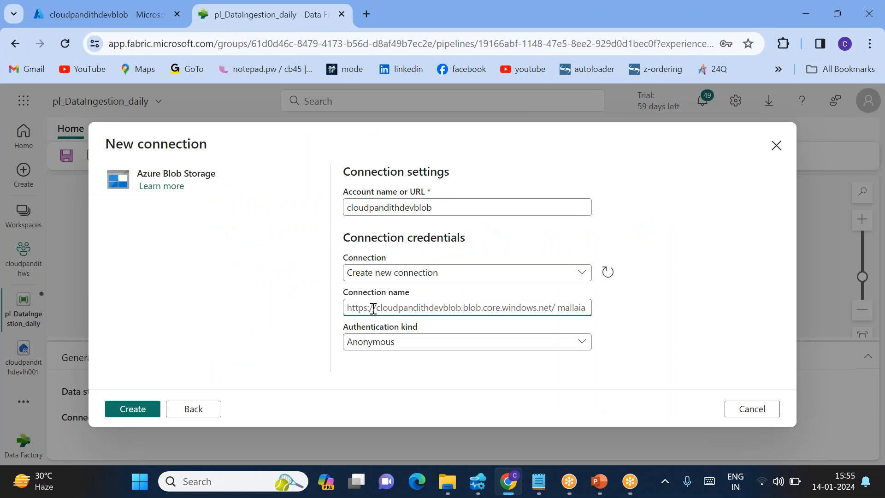
text(ls_blob)
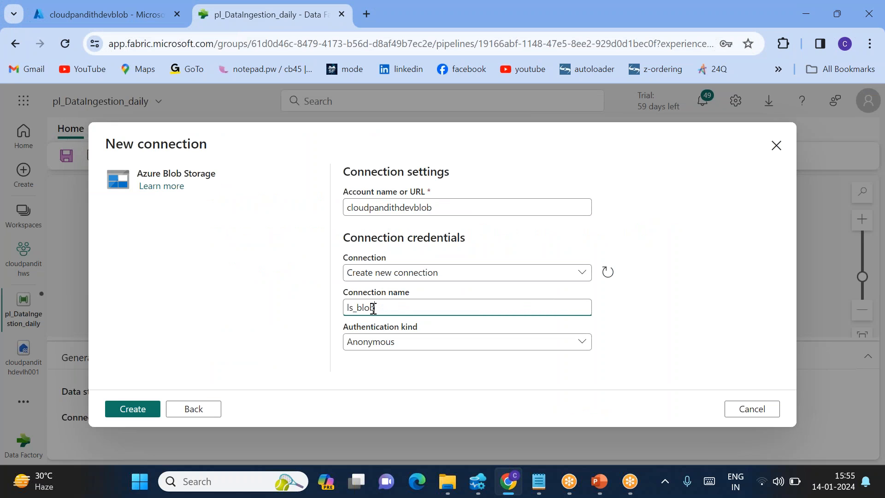
drag(353, 309, 382, 308)
click(389, 343)
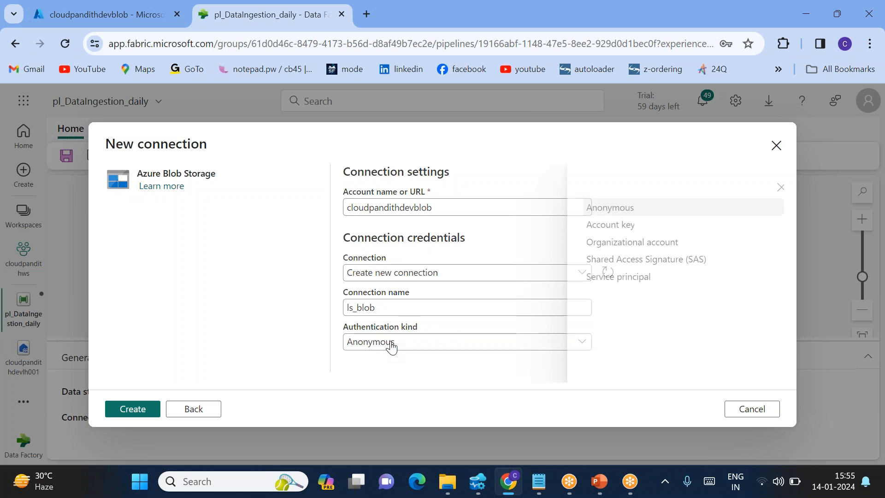
click(599, 226)
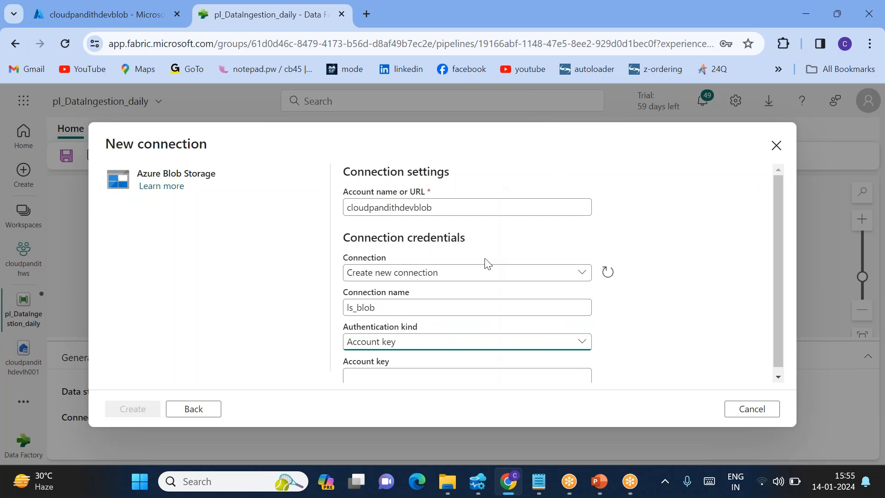
Step: Paste the storage account's key1 from the Azure portal as the account key, and create and test the connection
click(369, 371)
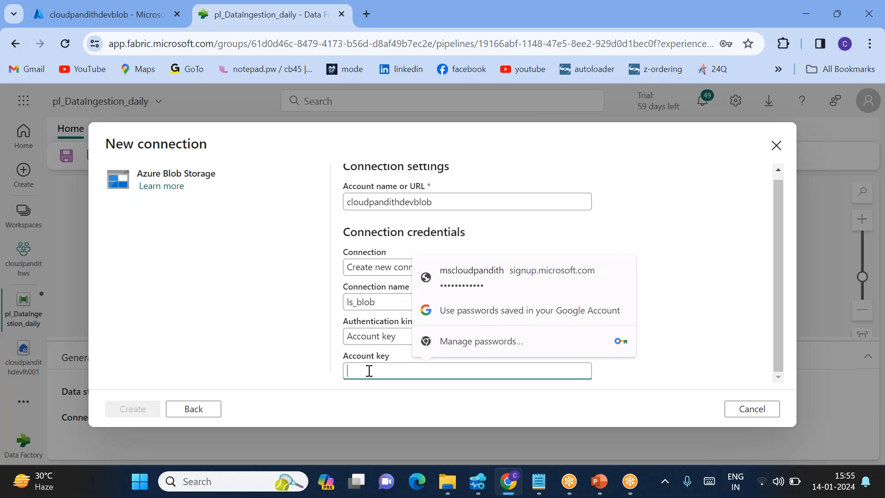
click(112, 18)
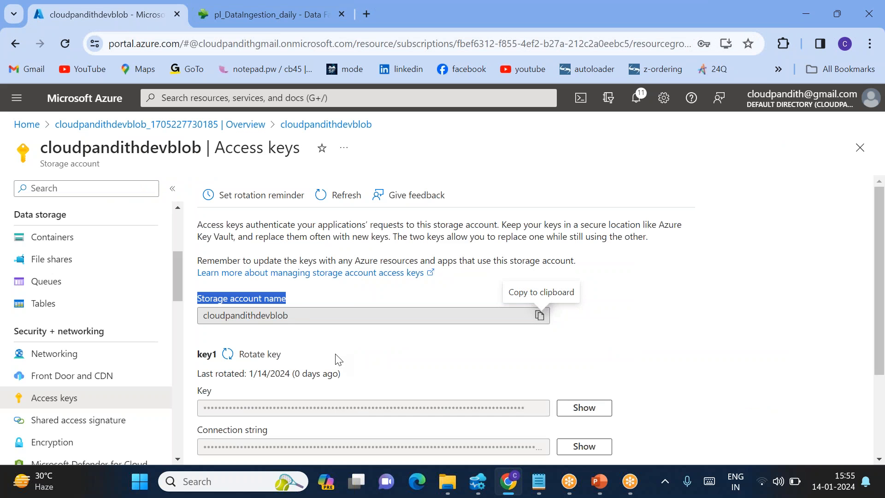
scroll(339, 360, down, 2)
drag(214, 326, 333, 325)
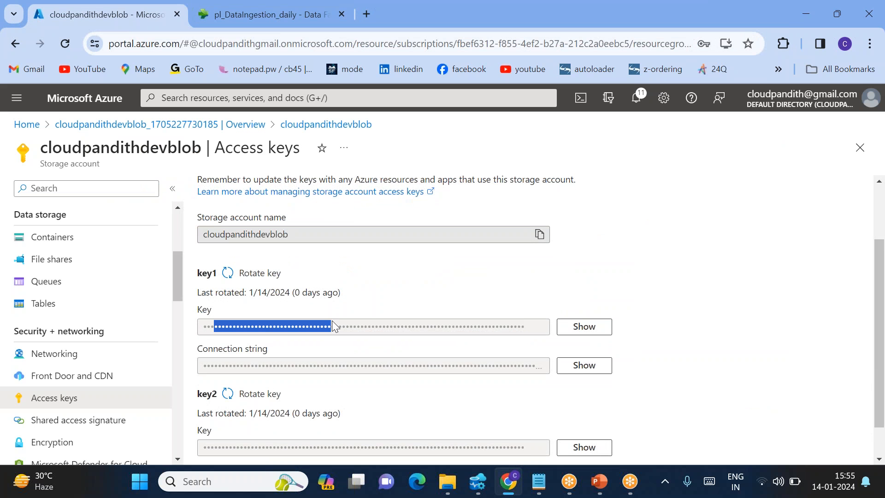
click(583, 327)
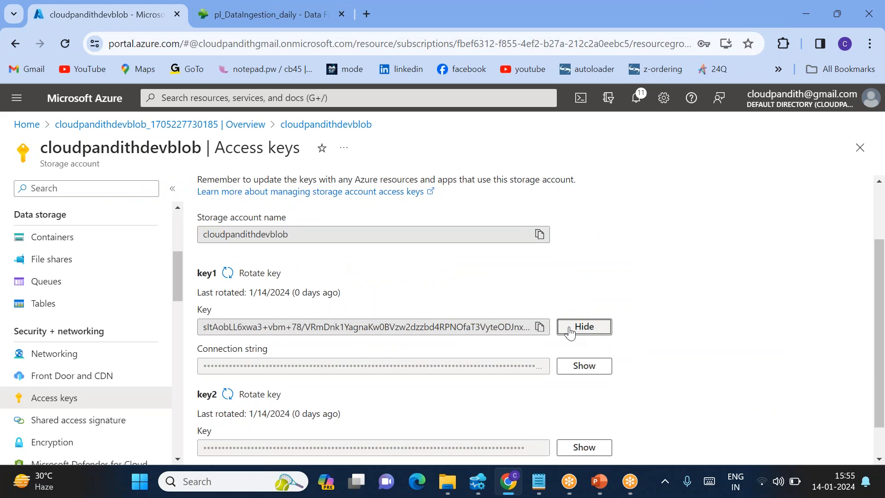
click(539, 326)
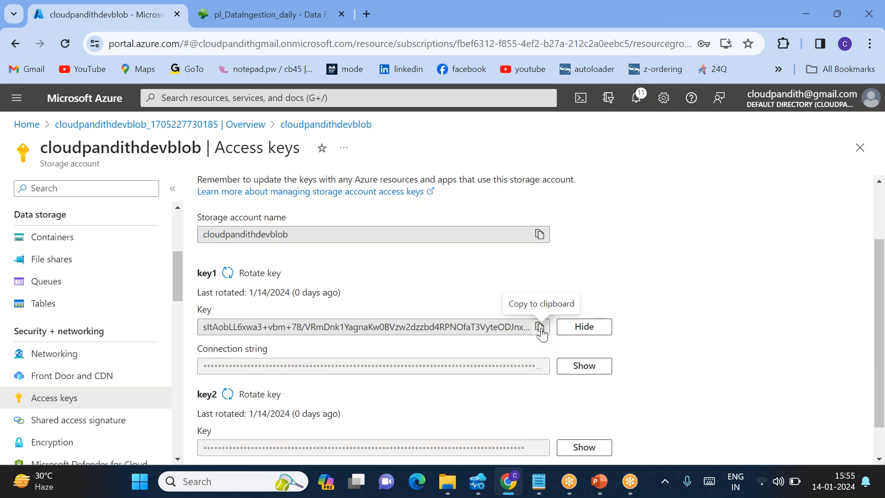
click(227, 18)
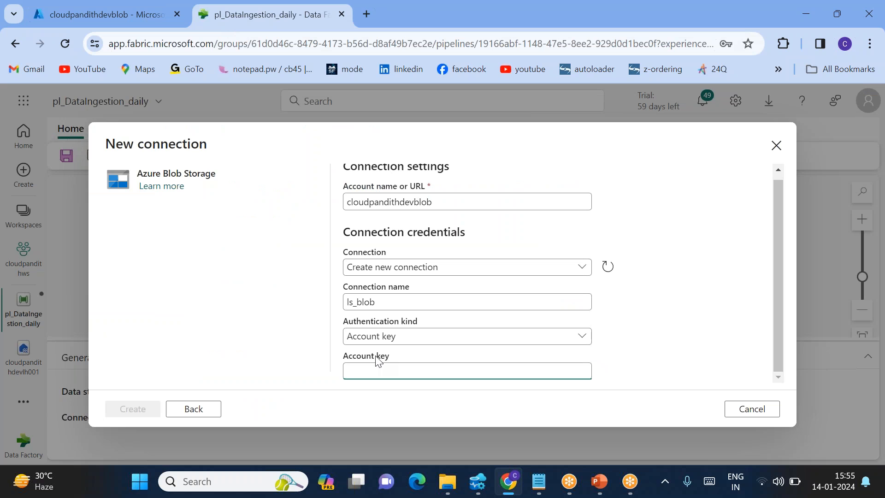
key(ctrl+v)
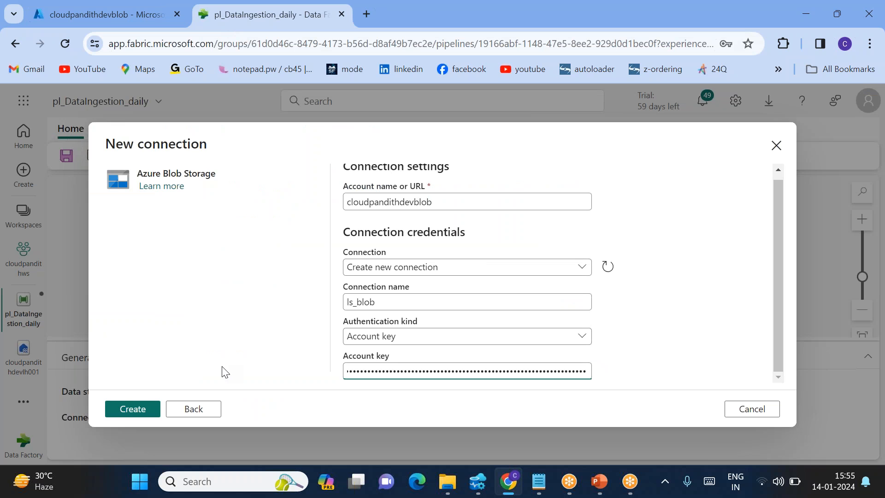
click(129, 414)
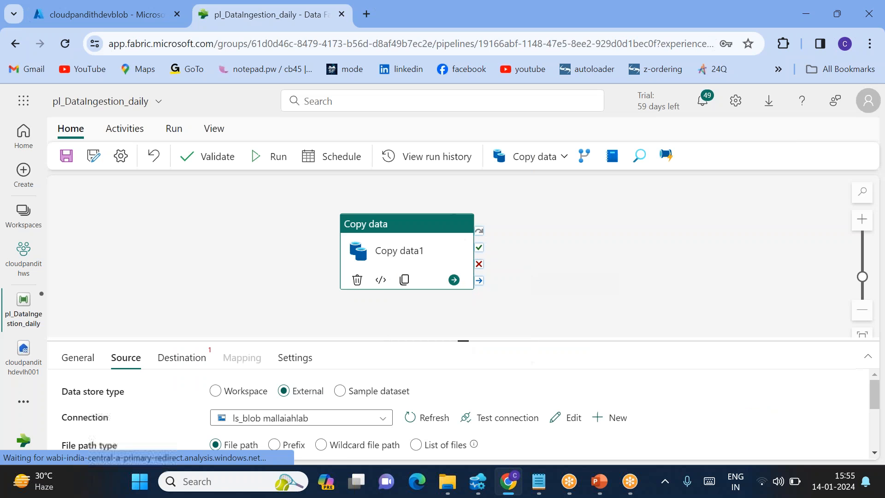
click(506, 419)
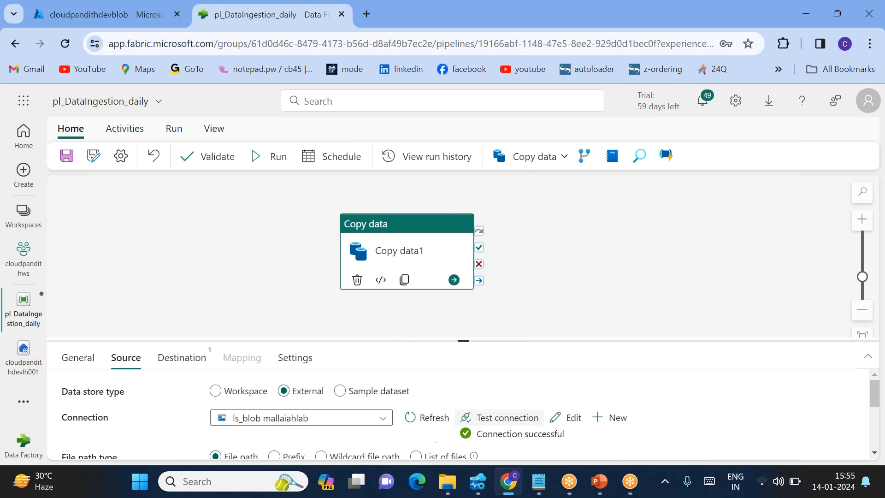
Step: Set the source path to the input container and choose Wildcard file path as the file path type
scroll(536, 418, down, 1)
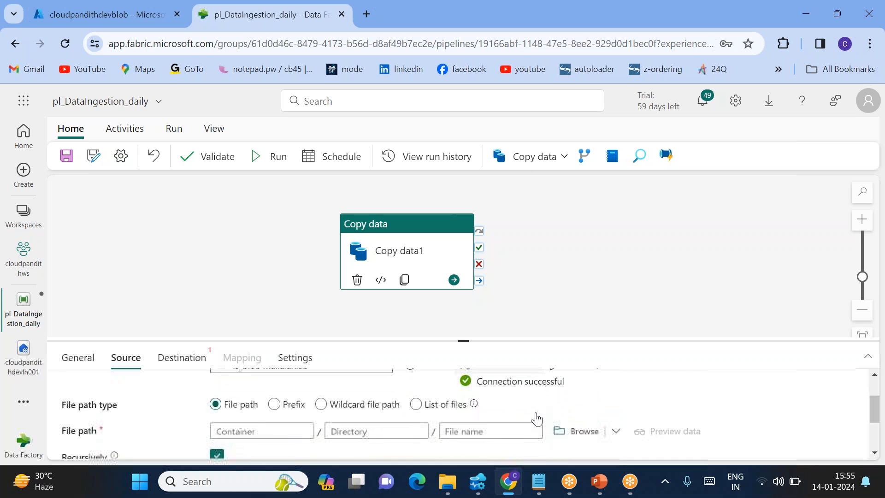
click(574, 431)
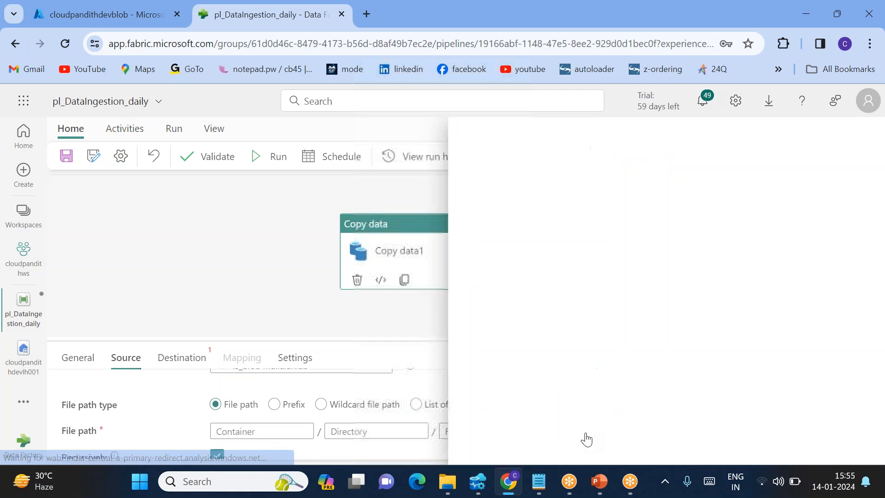
click(498, 221)
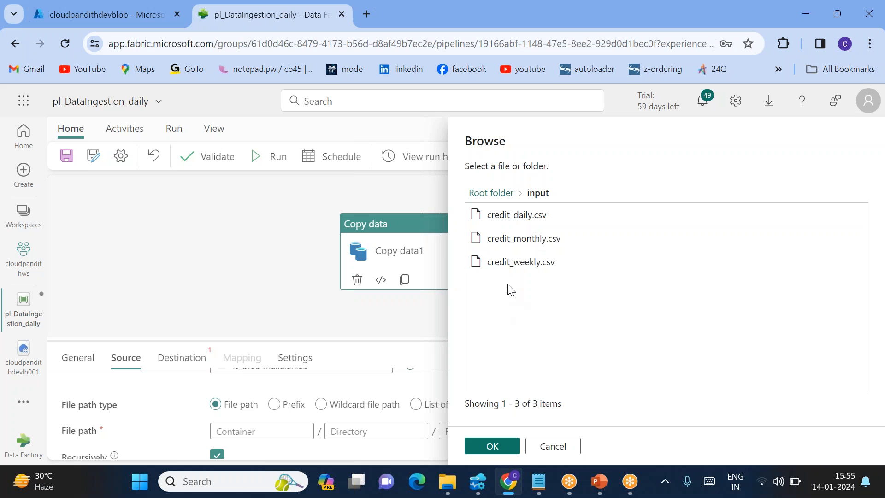
click(492, 446)
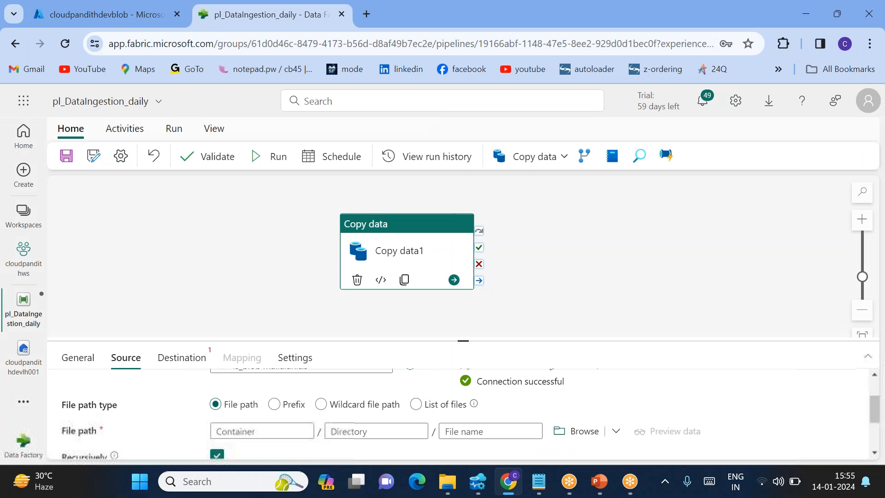
click(321, 405)
scroll(358, 421, down, 1)
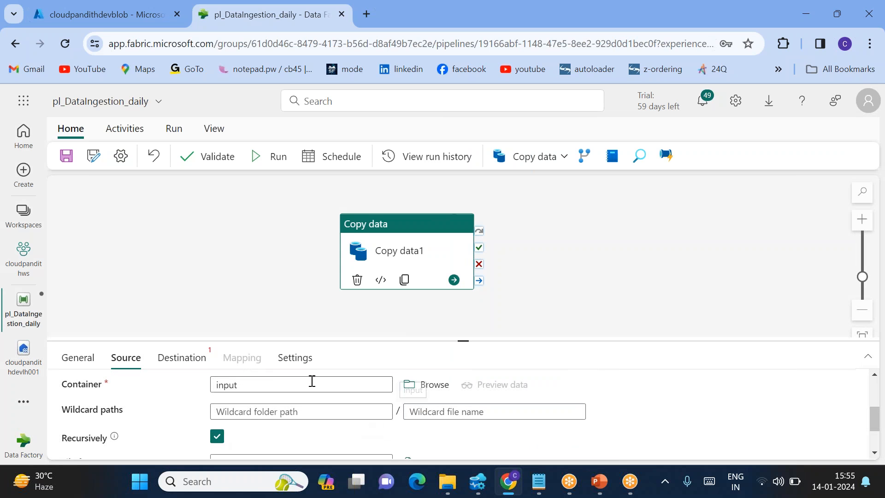
Step: Set the source's wildcard file name to * for the input container
double_click(213, 387)
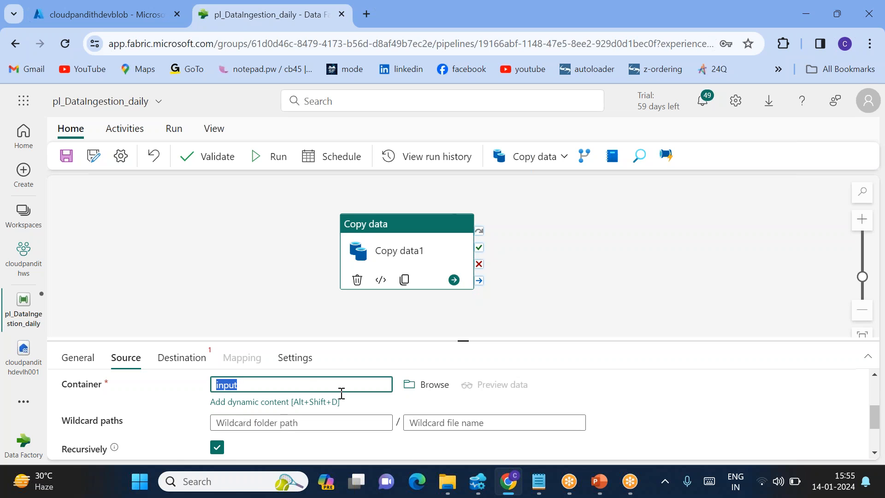
click(434, 422)
text(*)
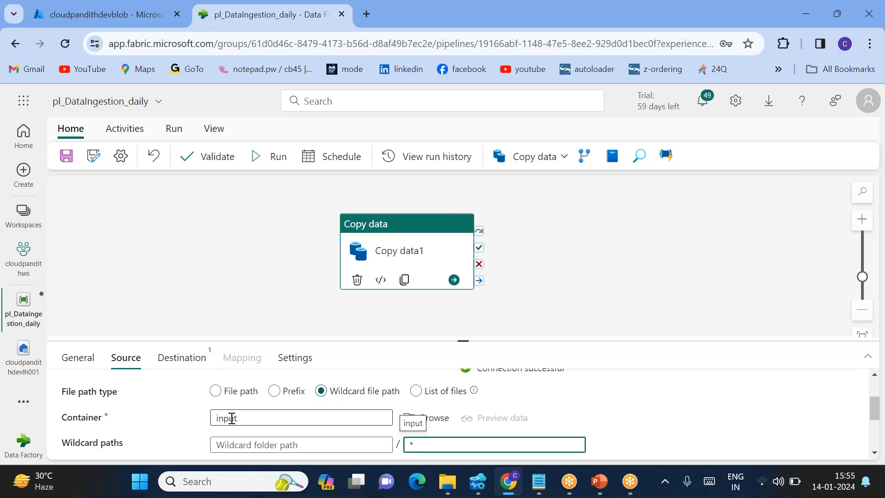
scroll(313, 435, up, 1)
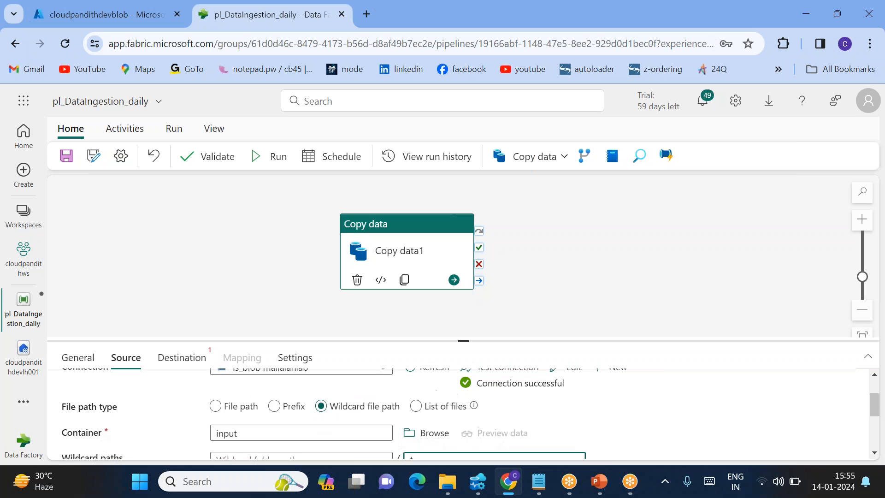
Step: Set the Copy data activity's destination to the workspace lakehouse cloudpandithdevlh001
click(196, 365)
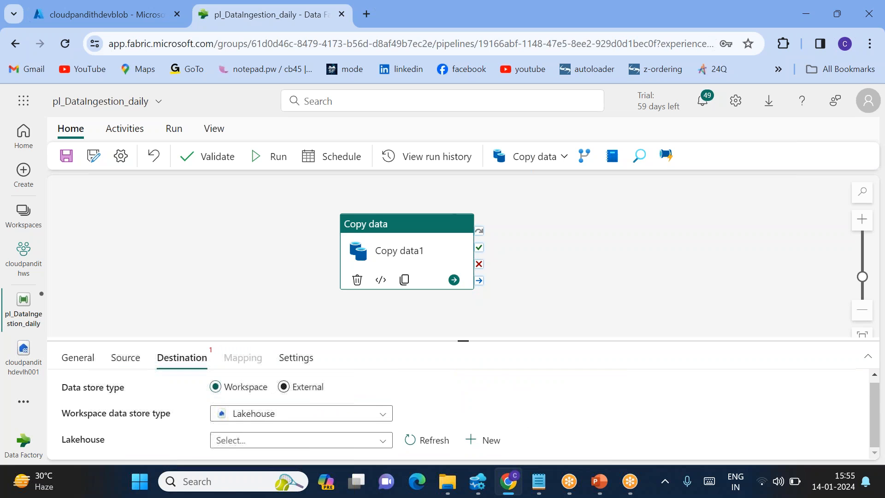
click(239, 445)
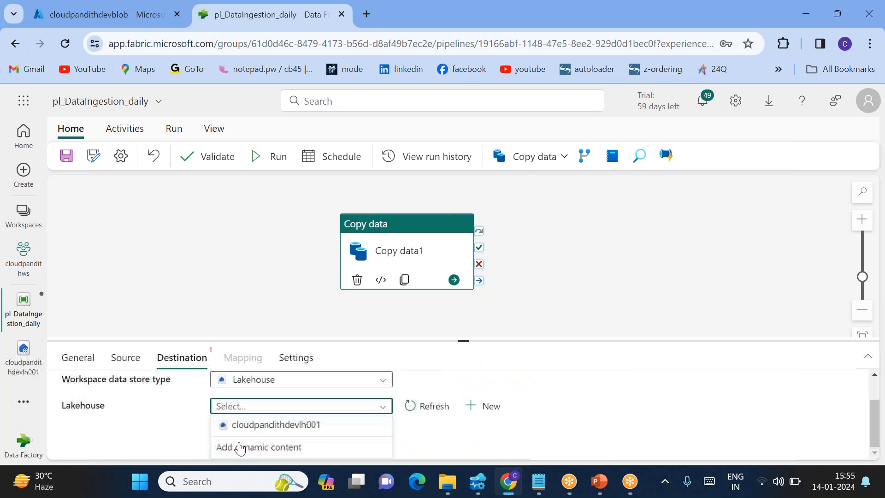
click(283, 425)
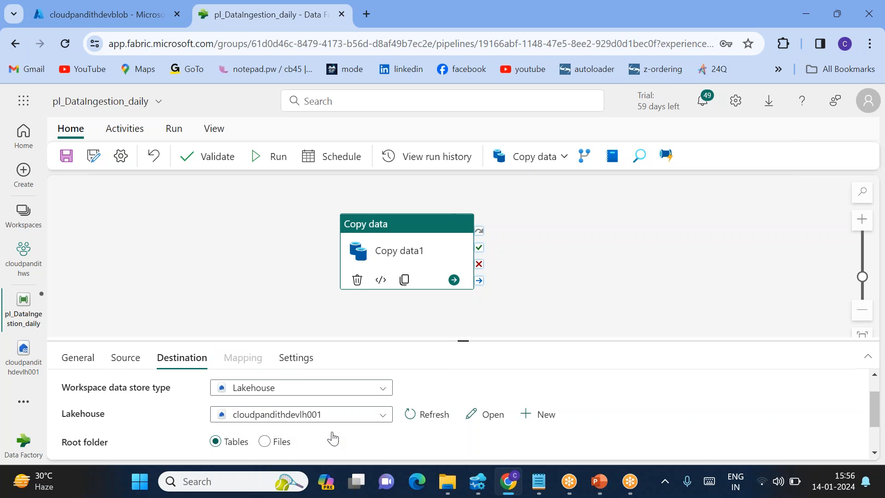
scroll(323, 437, up, 1)
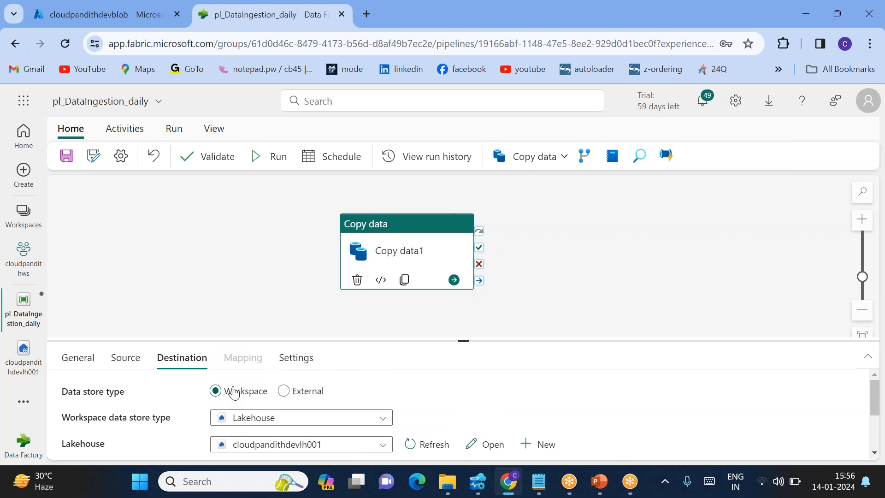
Step: Set the destination's root folder to Files and its file path directory to output
scroll(337, 436, down, 2)
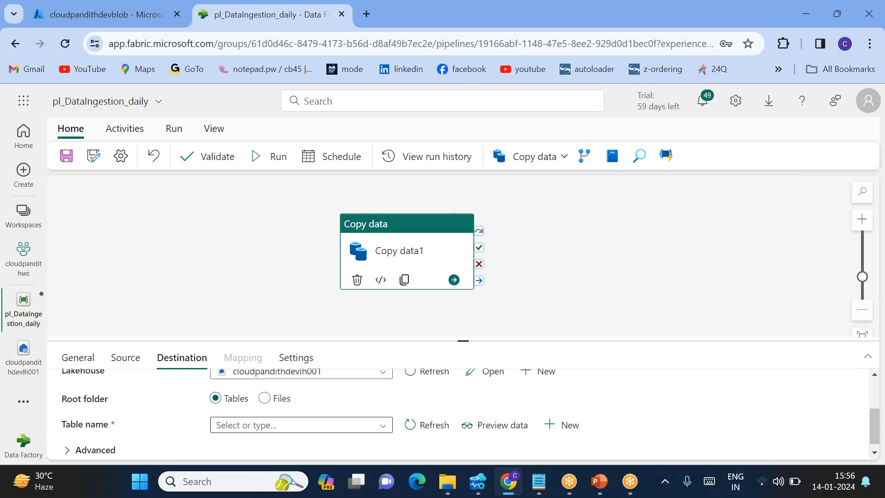
click(285, 425)
click(265, 398)
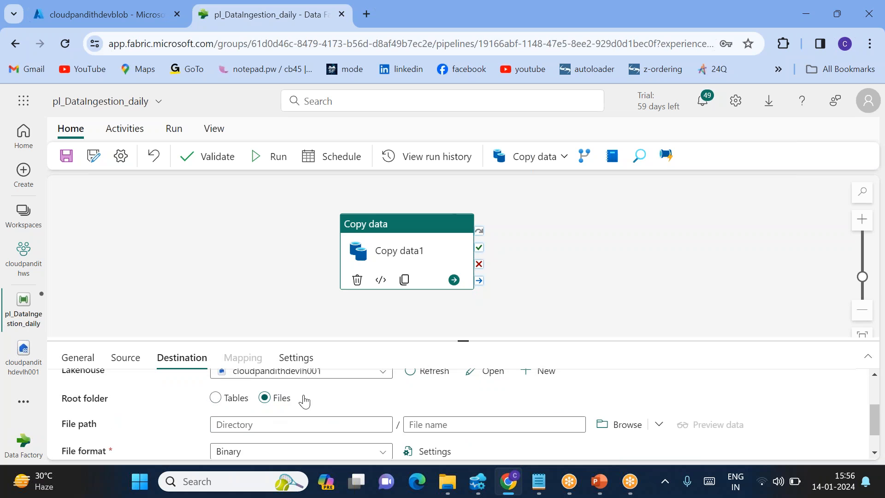
click(267, 425)
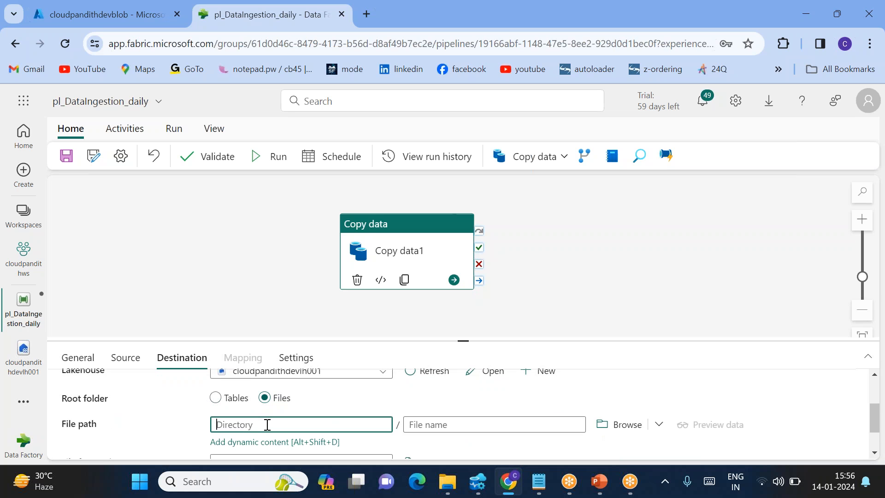
text(output)
double_click(239, 424)
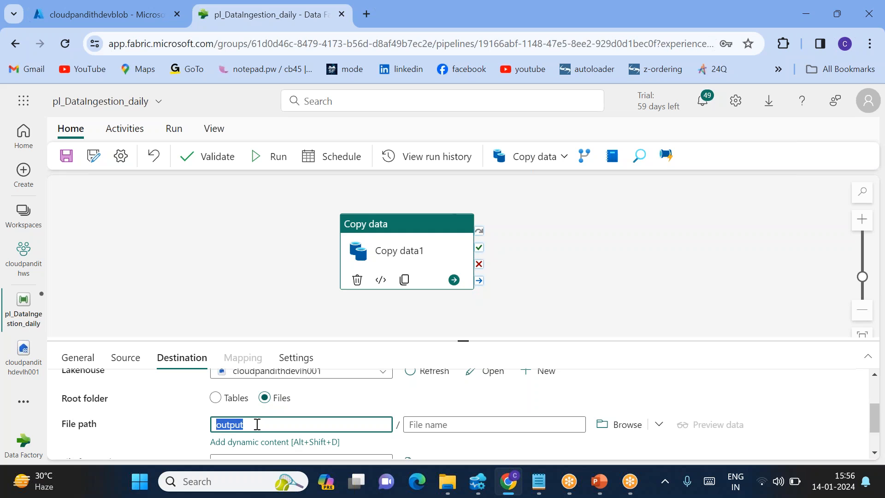
click(617, 425)
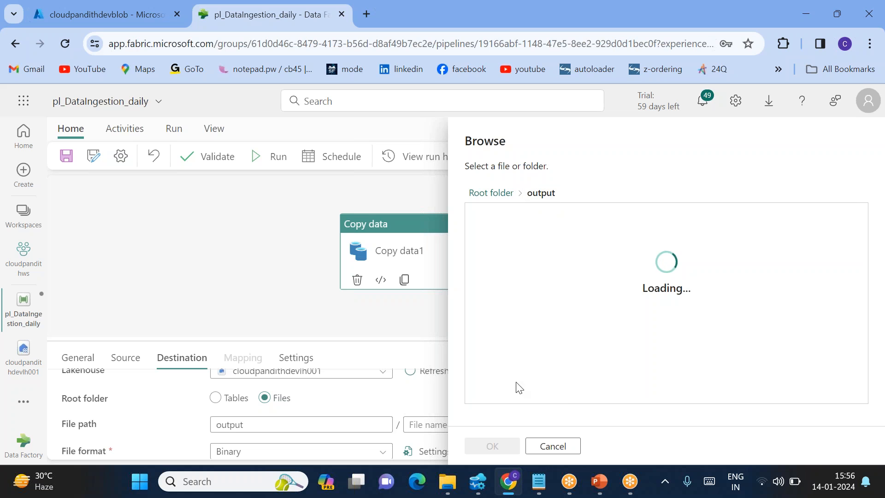
click(492, 445)
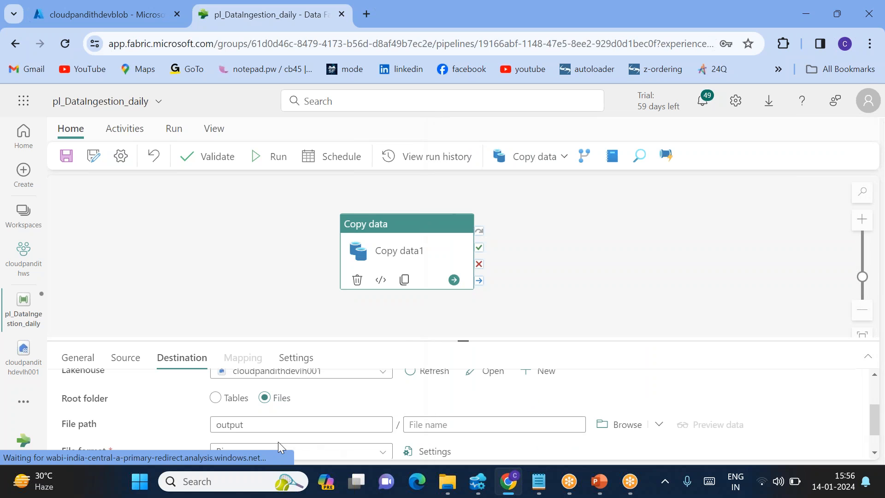
double_click(252, 424)
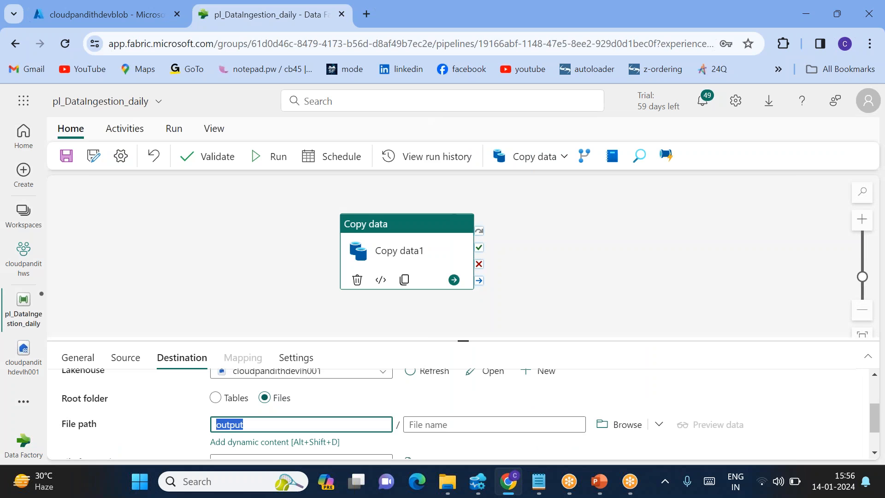
click(279, 424)
Step: Validate the pipeline and save it
click(207, 158)
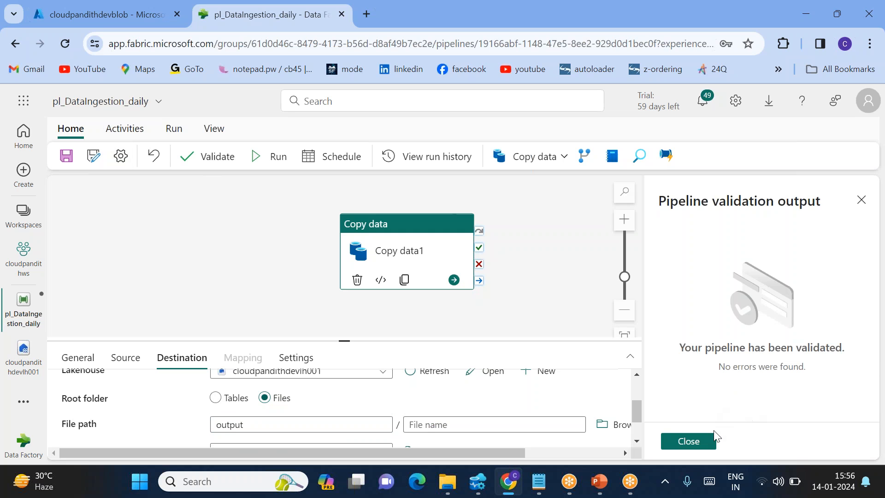
click(692, 441)
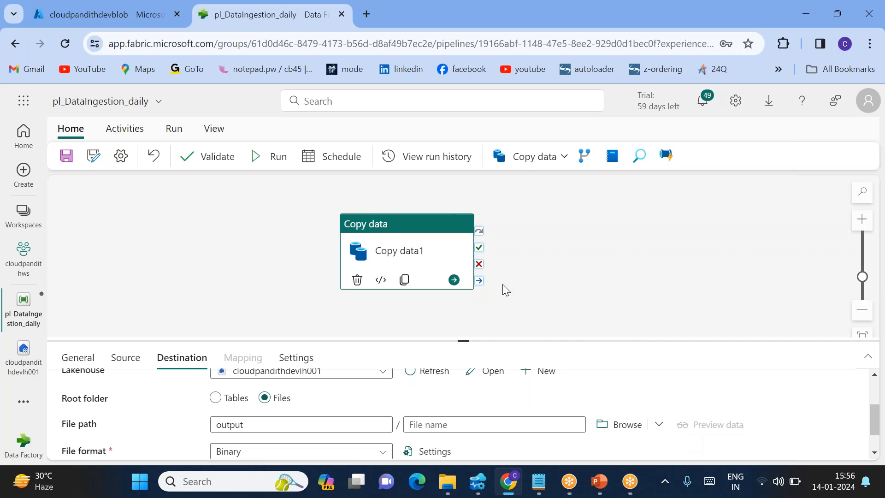
click(68, 155)
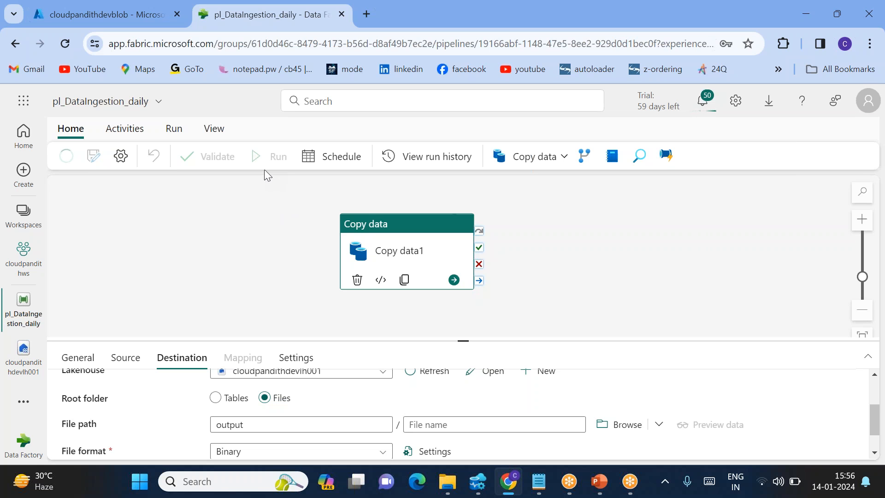
Step: Run the pipeline and display its run output with more room for the details pane
click(274, 161)
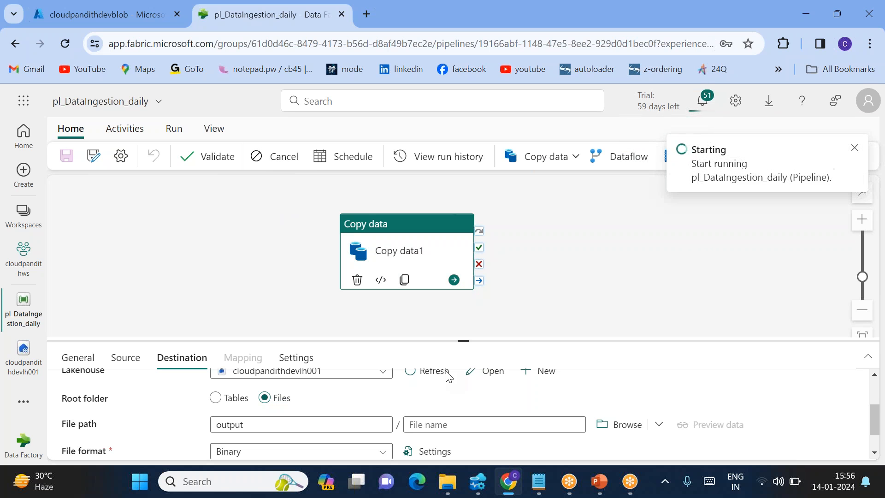
drag(464, 340, 449, 312)
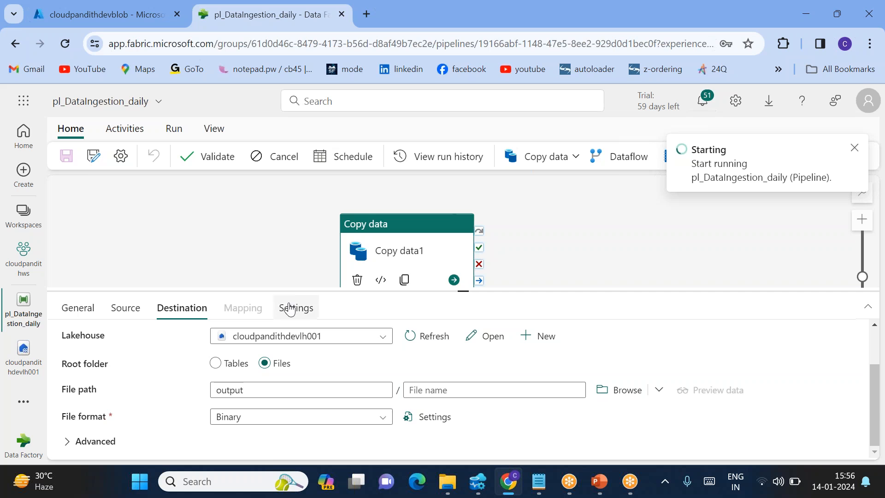
click(225, 259)
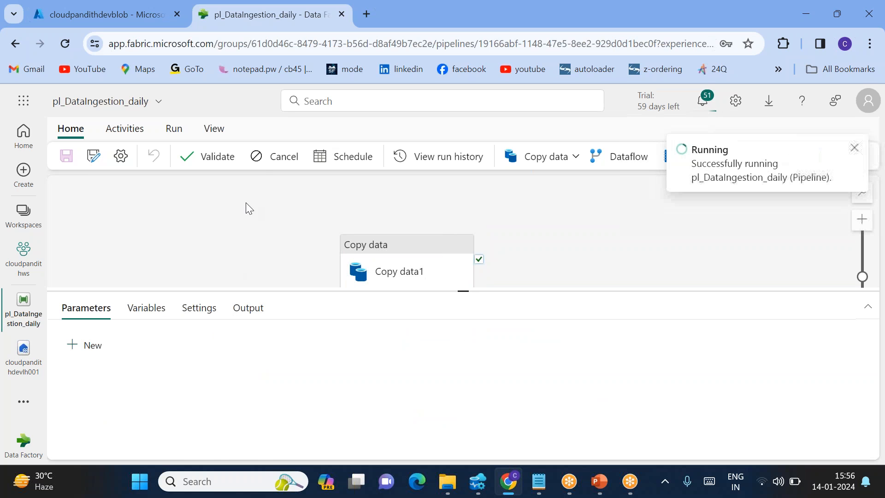
click(247, 307)
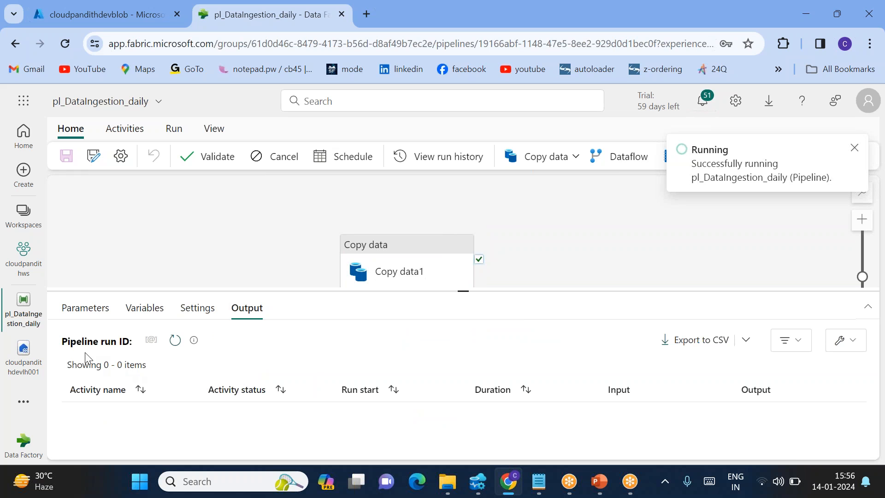
Step: Open the pl_DataIngestion_daily run from the Monitoring hub
click(21, 407)
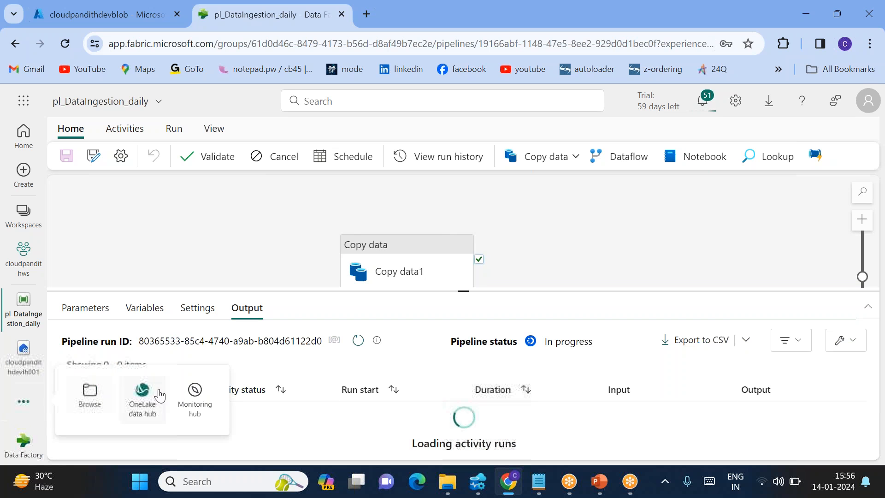
click(193, 395)
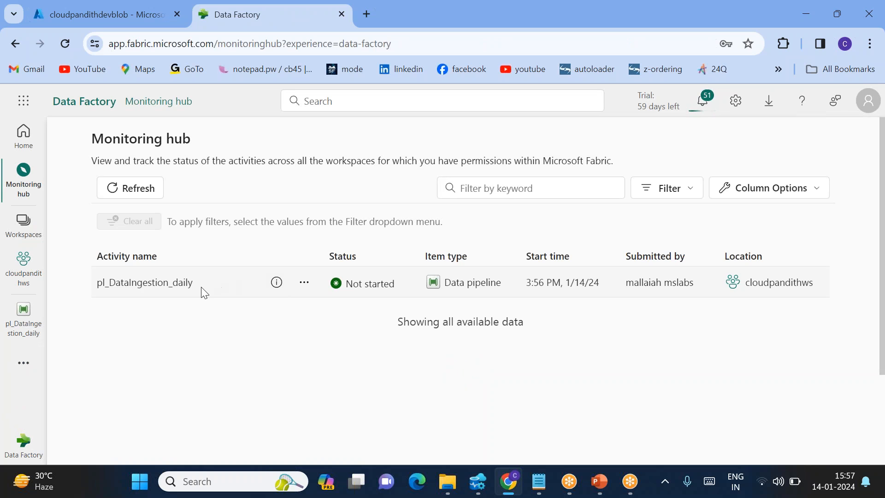
click(150, 288)
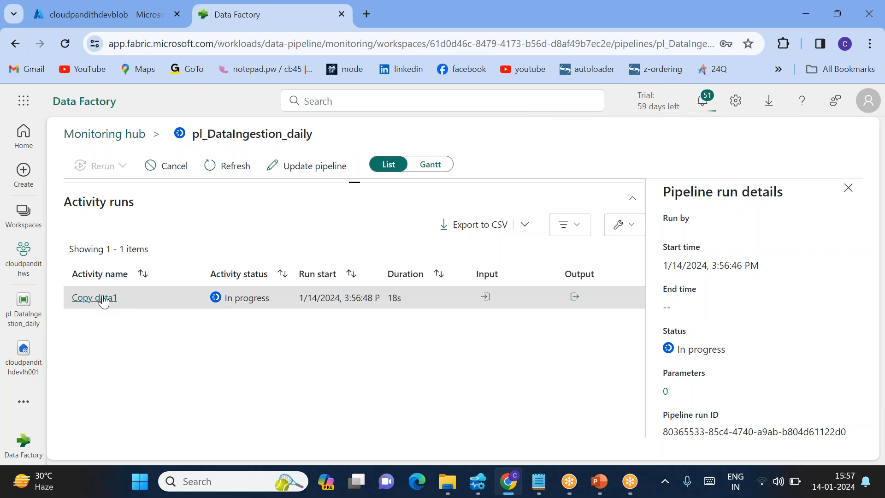
Step: Check the files read, files written and status in the Copy data1 details, and refresh the pipeline run
click(102, 299)
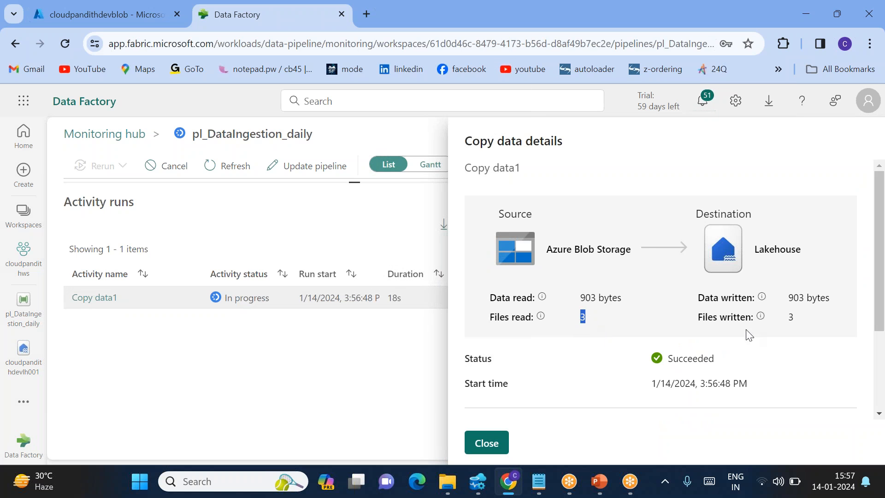
triple_click(784, 318)
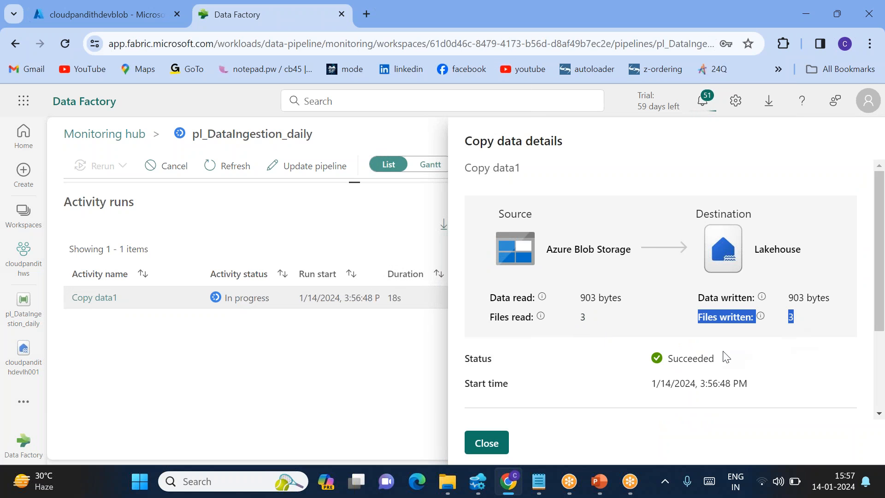
click(688, 359)
double_click(689, 360)
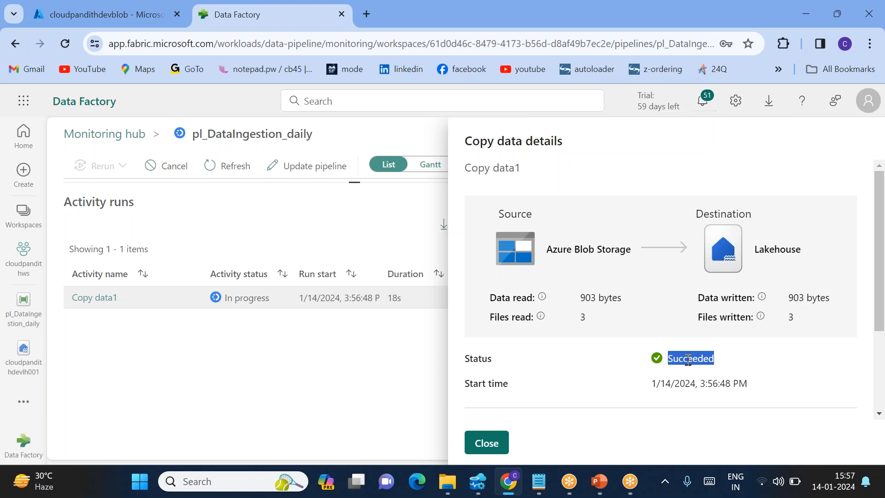
click(489, 443)
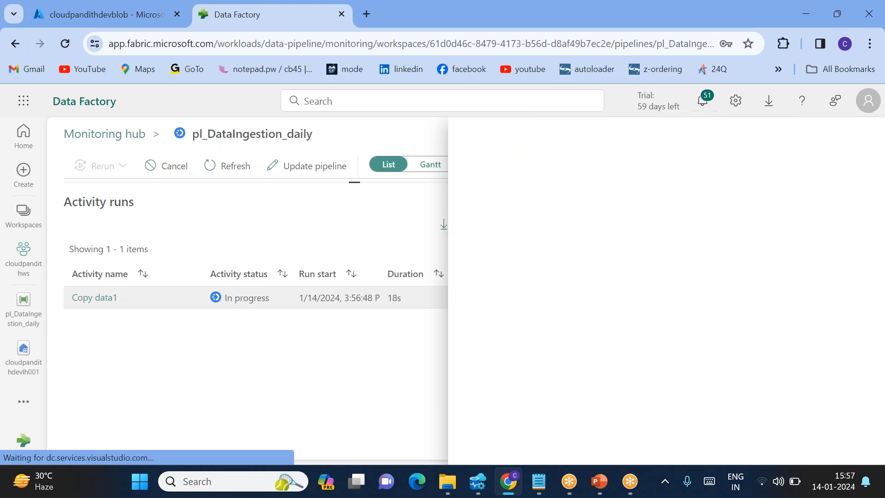
click(215, 173)
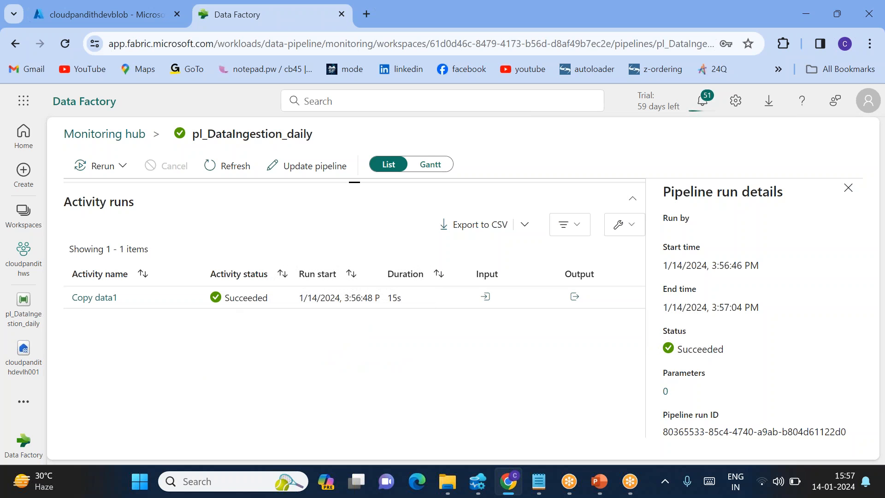
Step: Open the lakehouse cloudpandithdevlh001 to check the files in its output folder, widening the Date modified column to read the timestamps
click(24, 355)
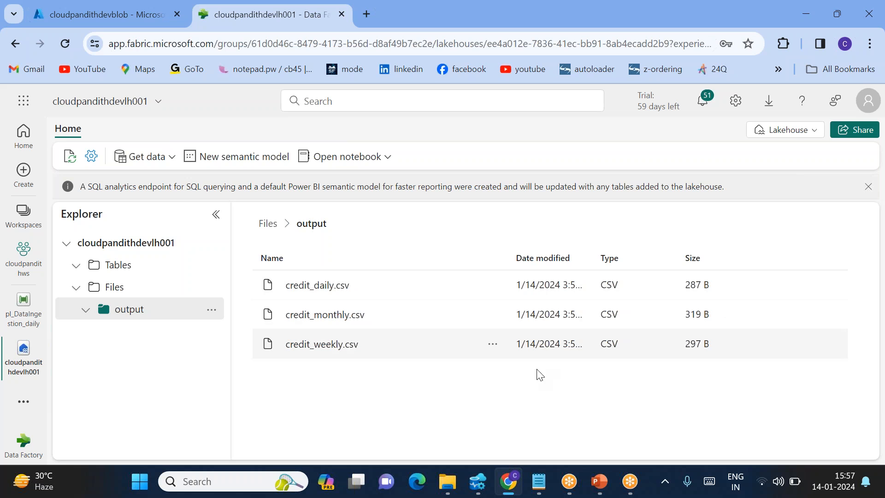
drag(593, 262, 632, 259)
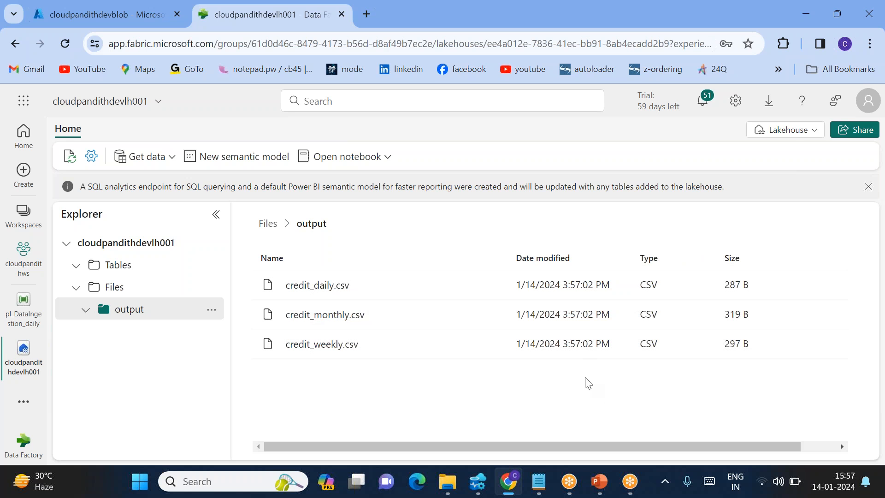
click(612, 20)
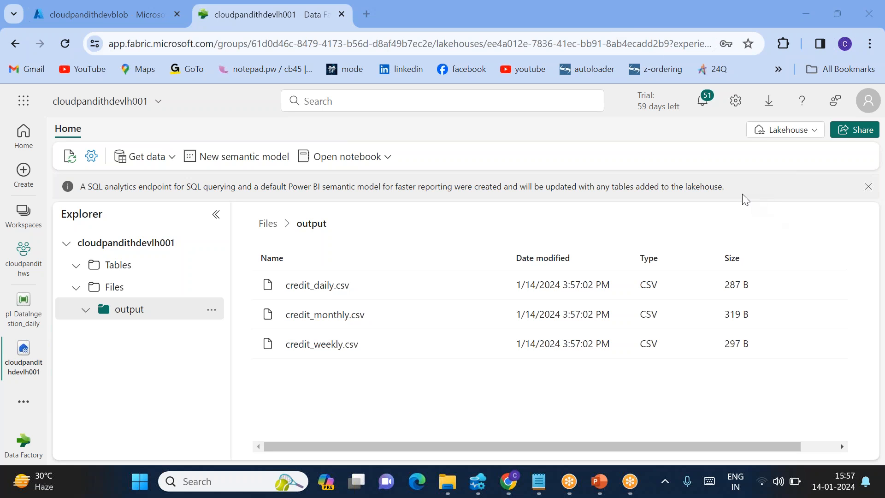